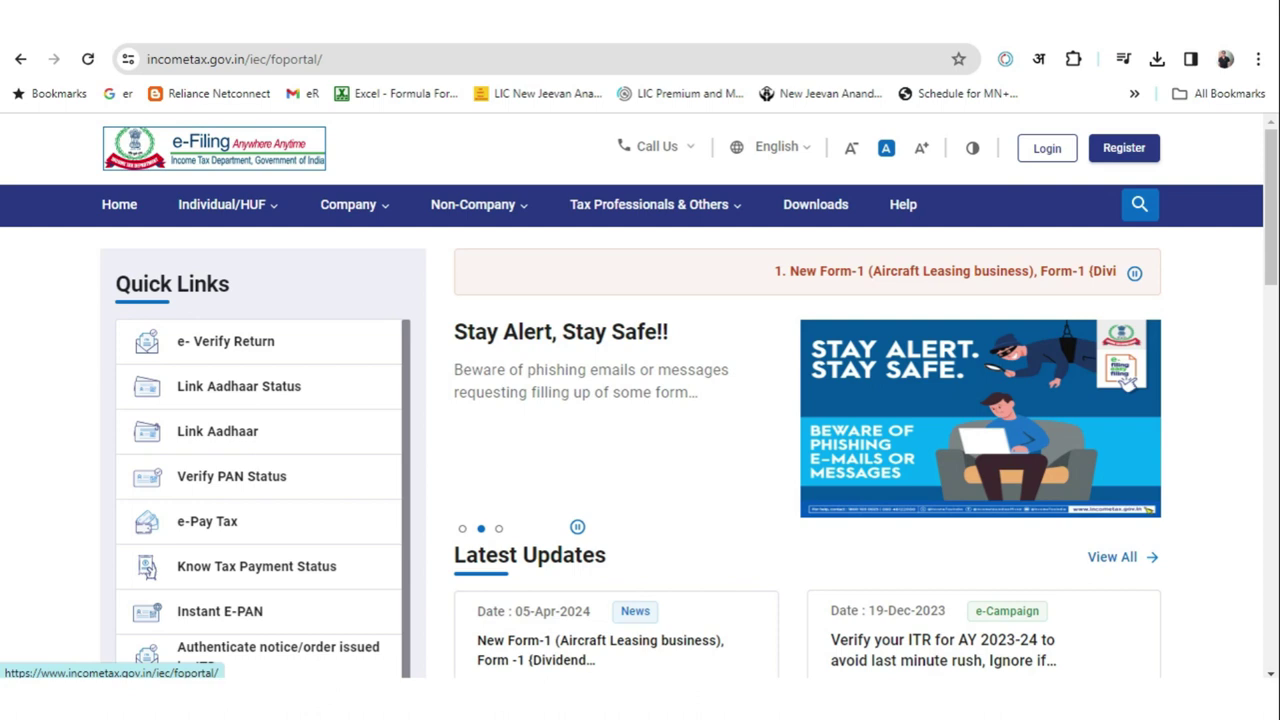
- Log in to the e-Filing account with the user ID, confirmed secure access message and account password
click(1048, 150)
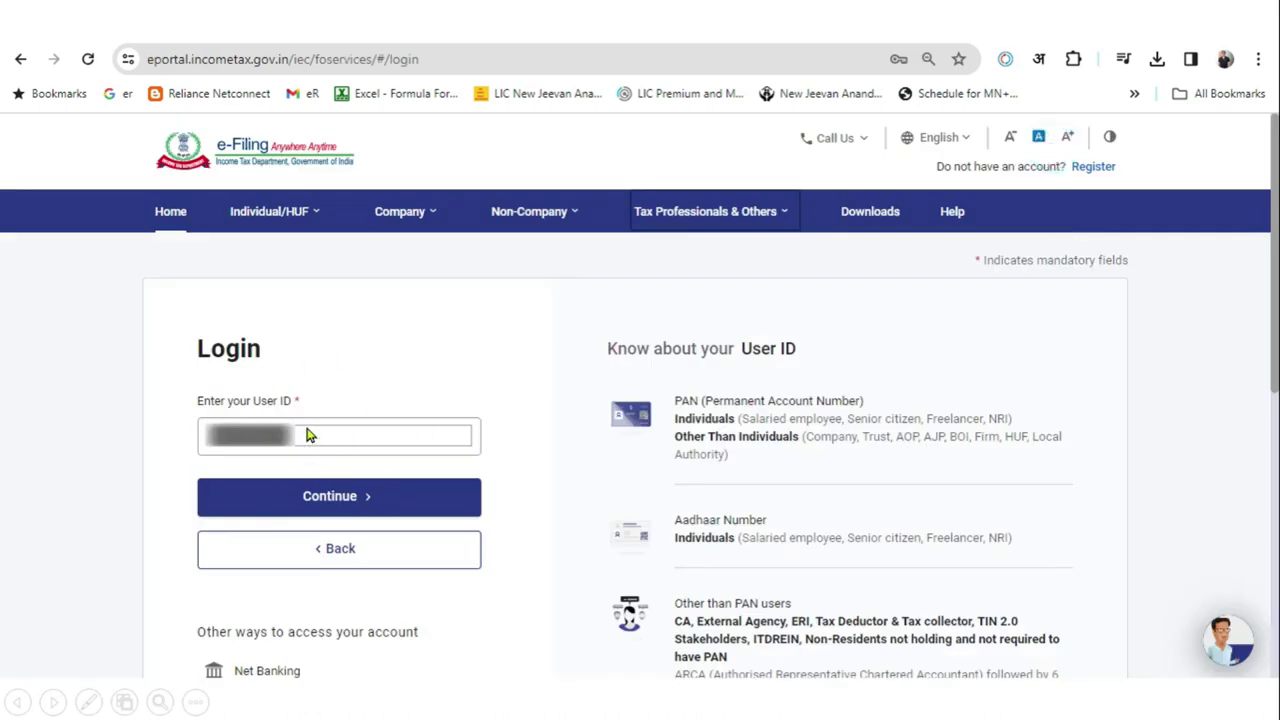
click(340, 512)
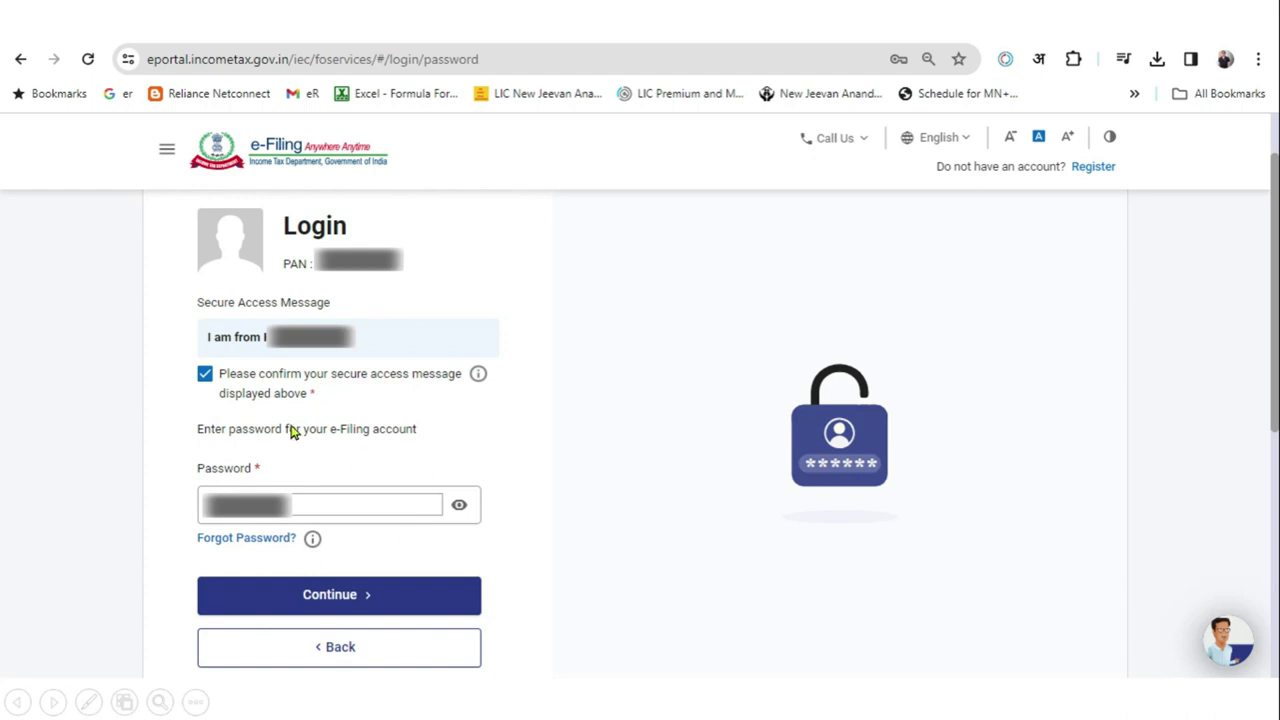
click(419, 592)
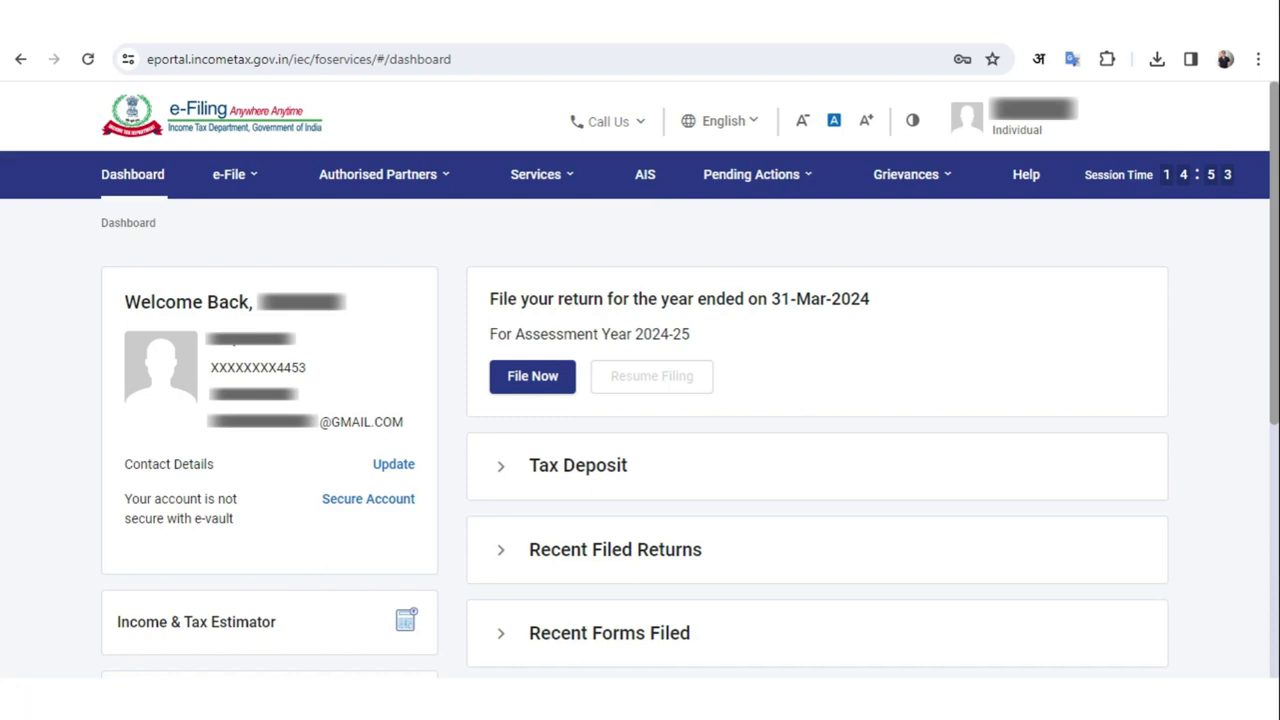
- Review the Taxpayer Information Summary for F.Y. 2023-24 in the Compliance Portal's AIS section, and return to the e-Filing dashboard
click(640, 178)
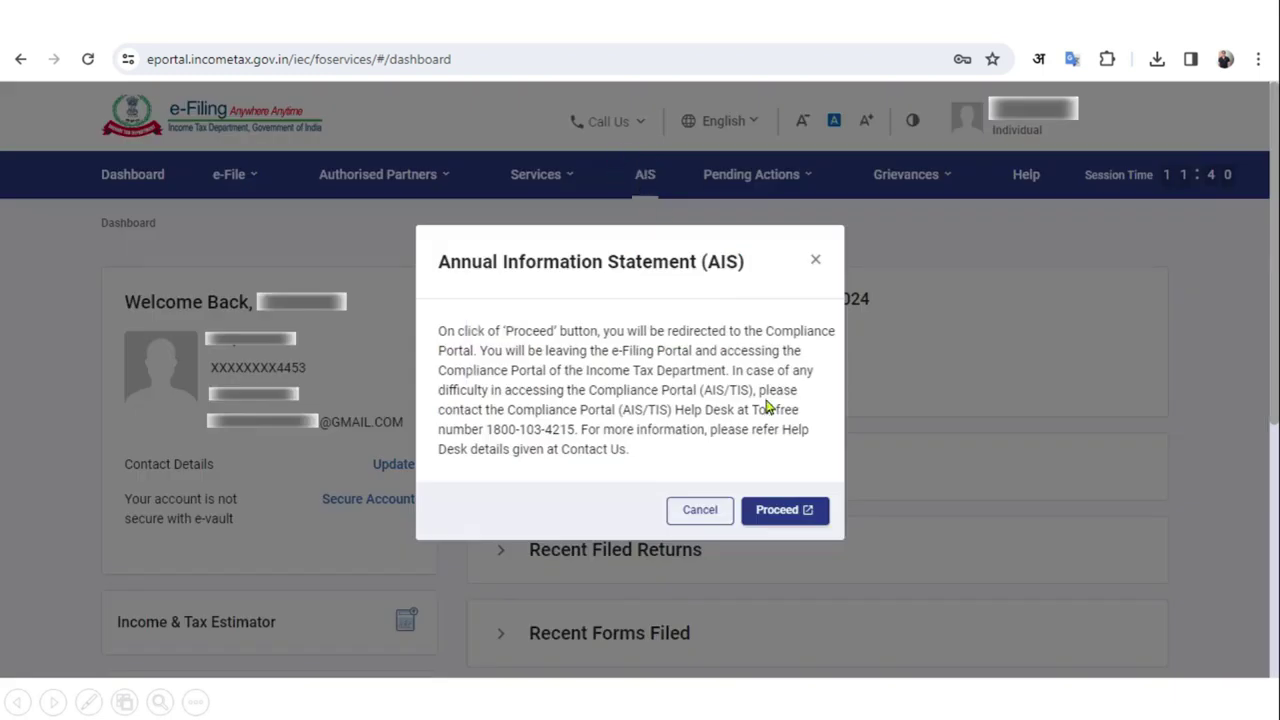
click(780, 508)
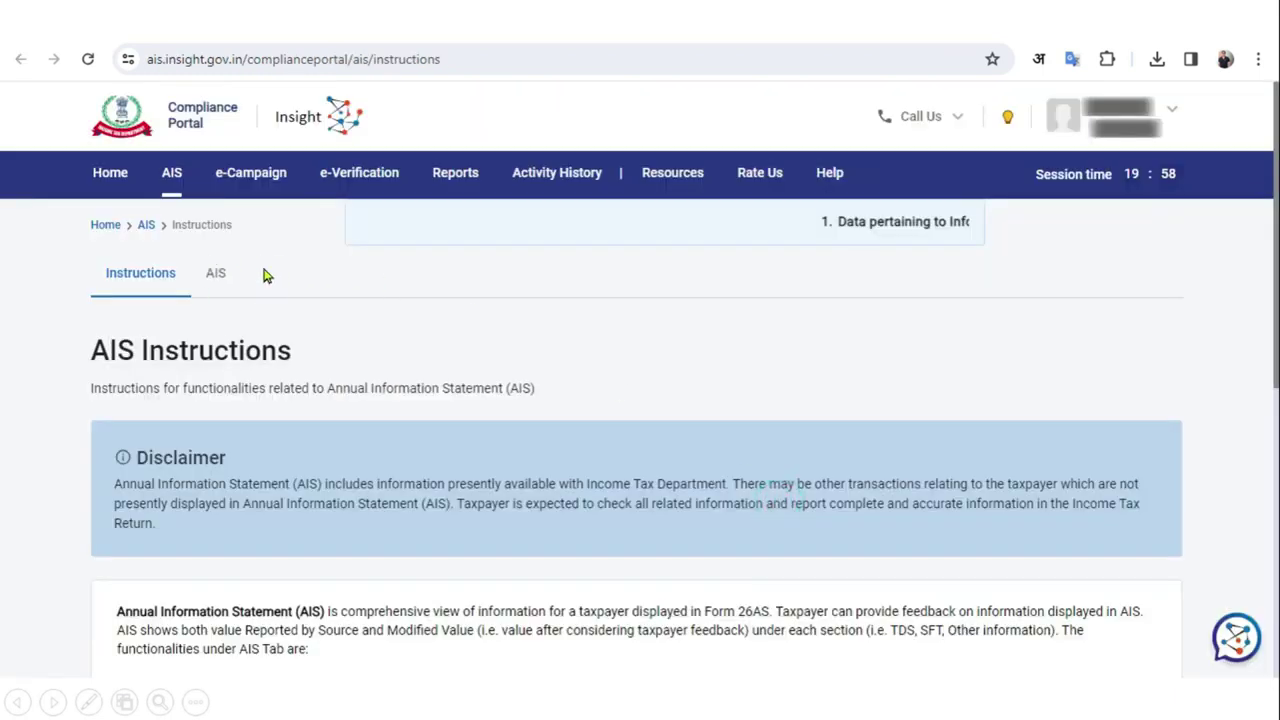
click(216, 275)
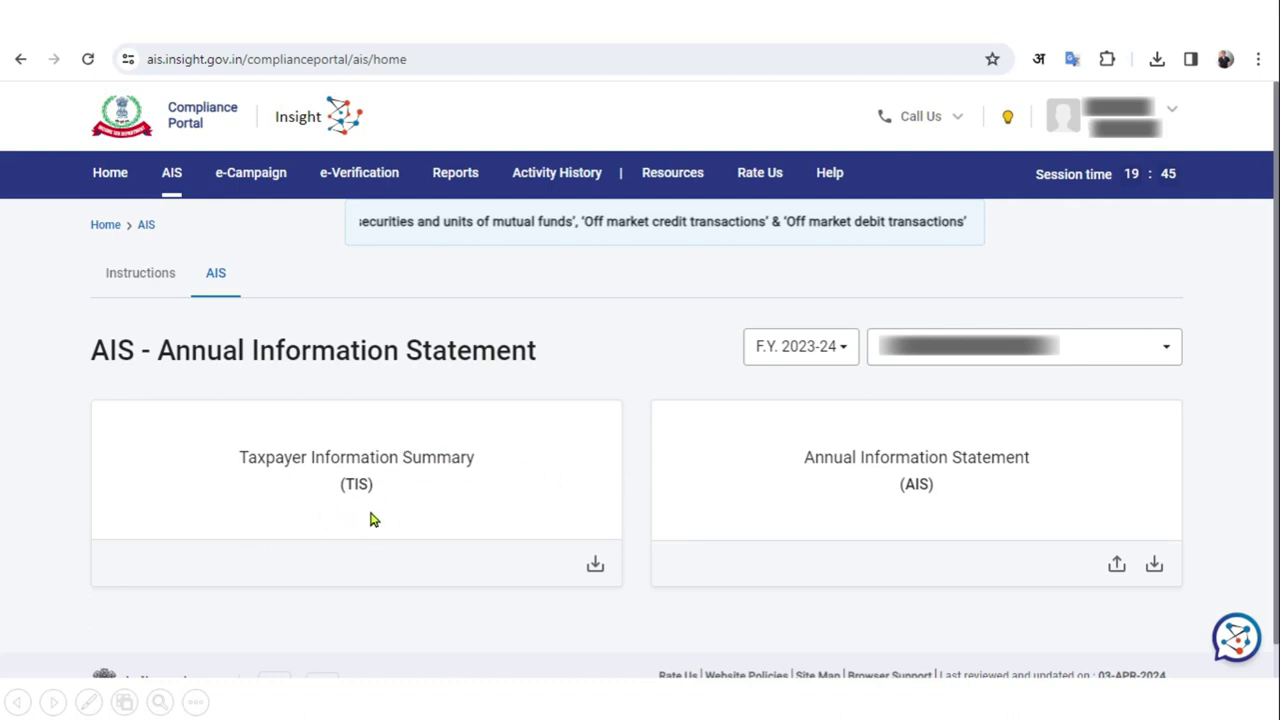
click(423, 483)
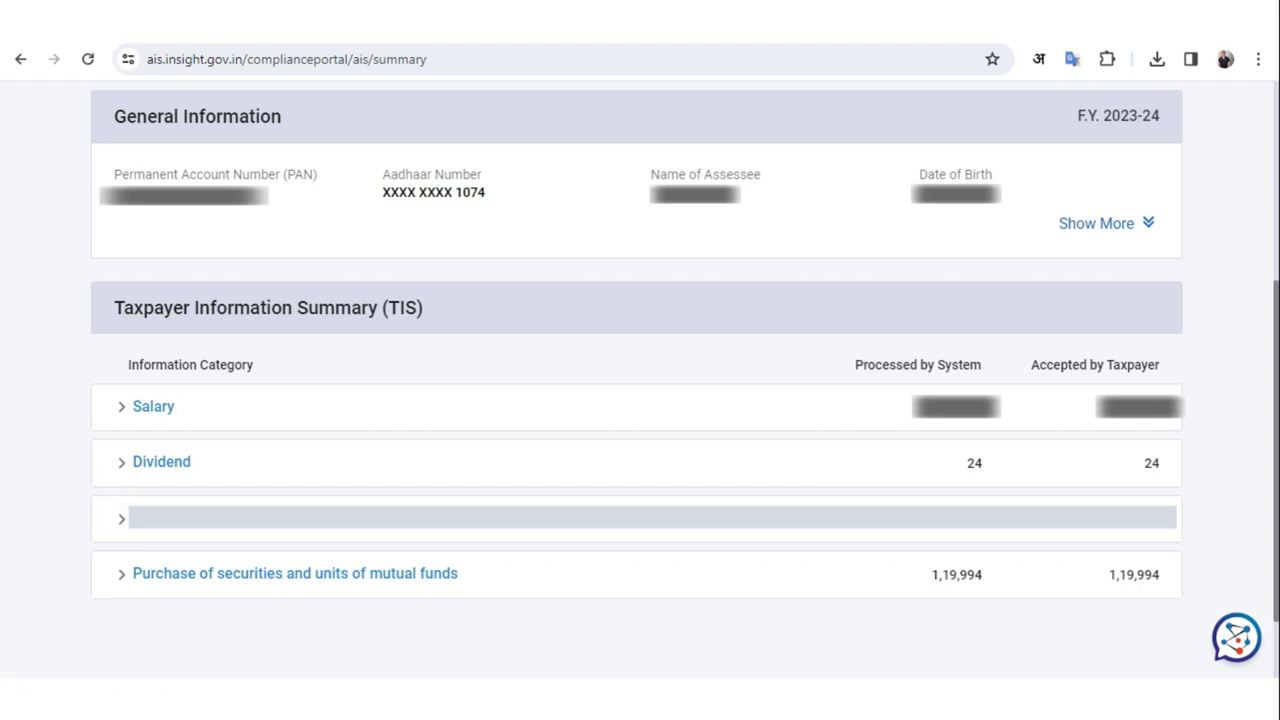
key(ctrl+w)
click(820, 420)
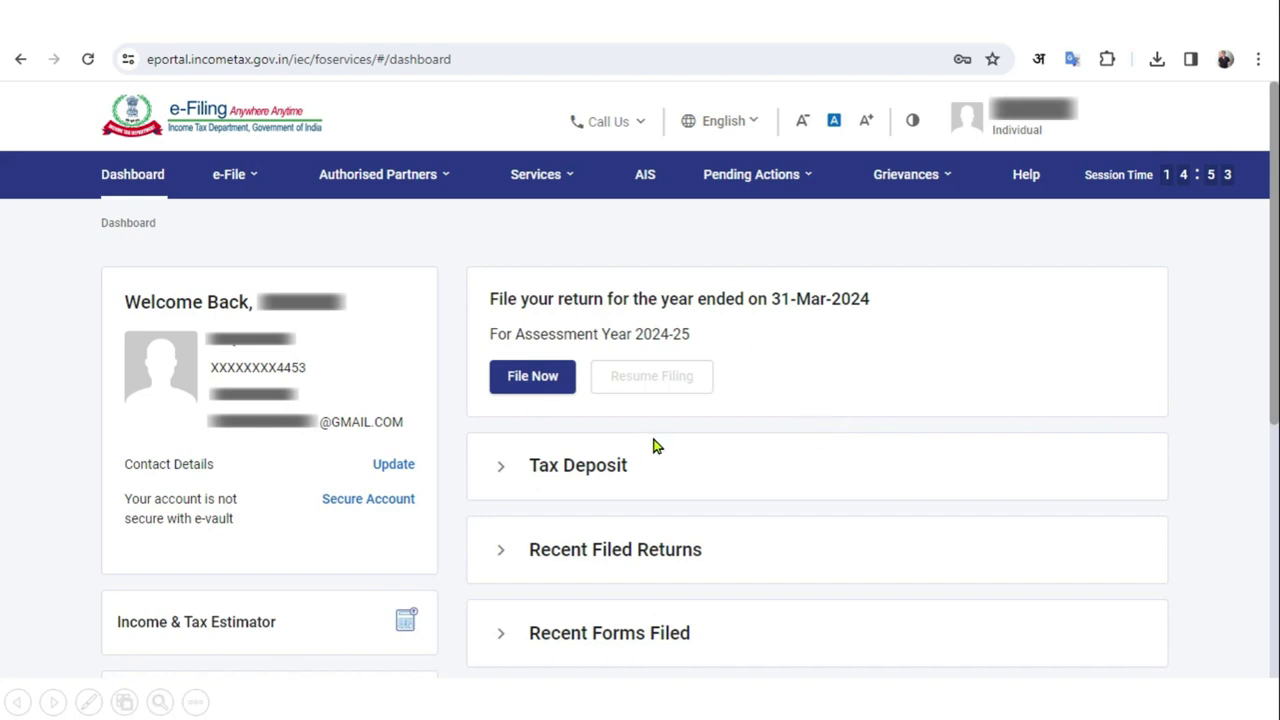
- Begin filing an income tax return for assessment year 2024-25 (Current A.Y.) in Online mode
click(254, 180)
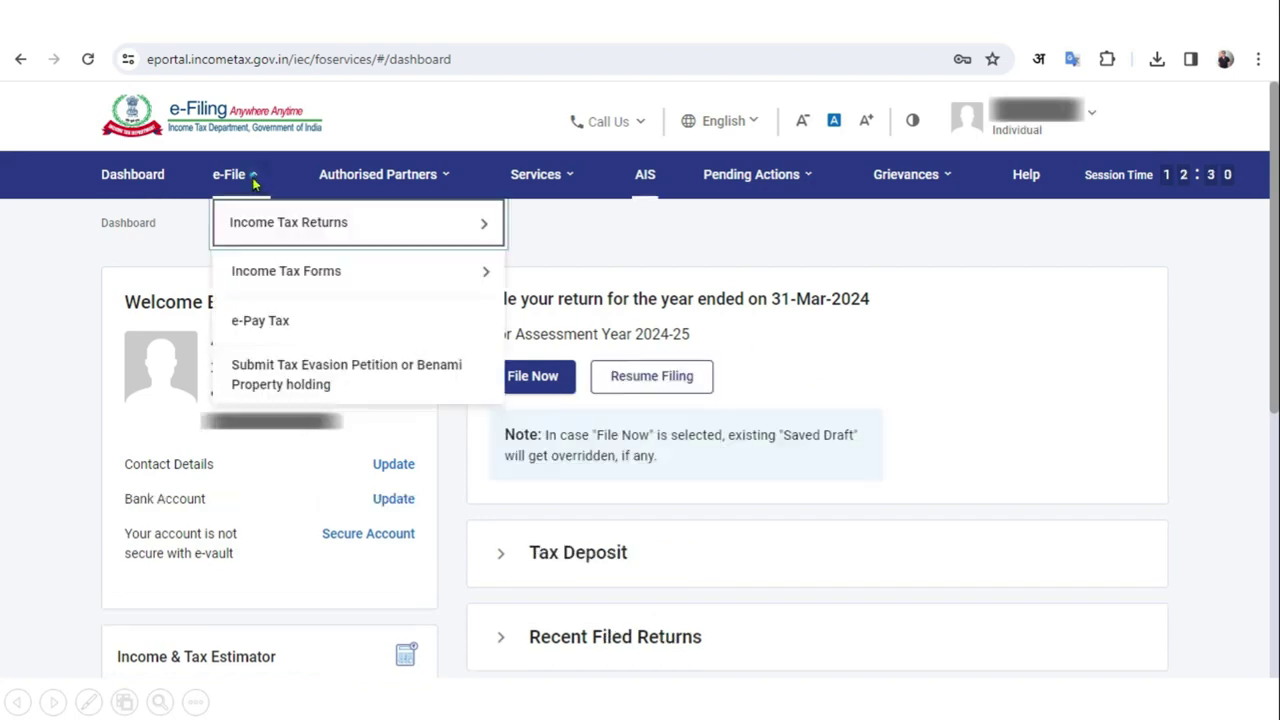
click(289, 224)
click(524, 216)
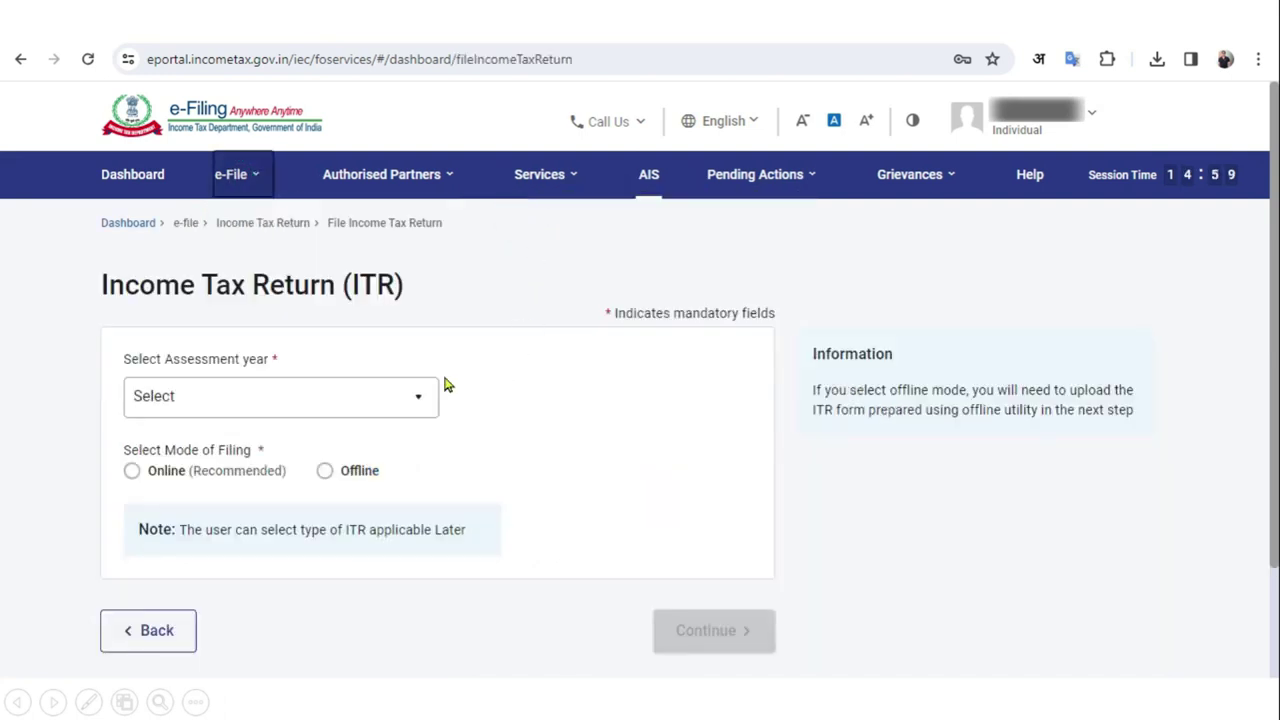
click(397, 395)
click(366, 484)
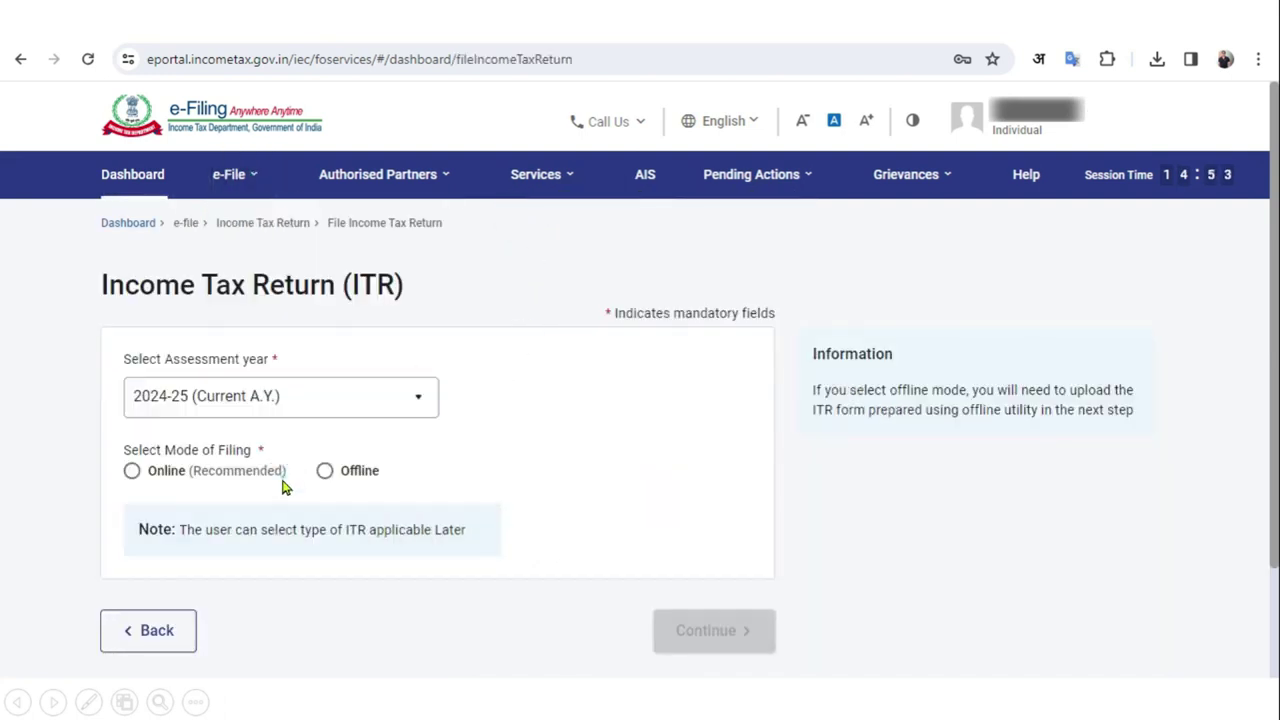
click(226, 478)
click(698, 634)
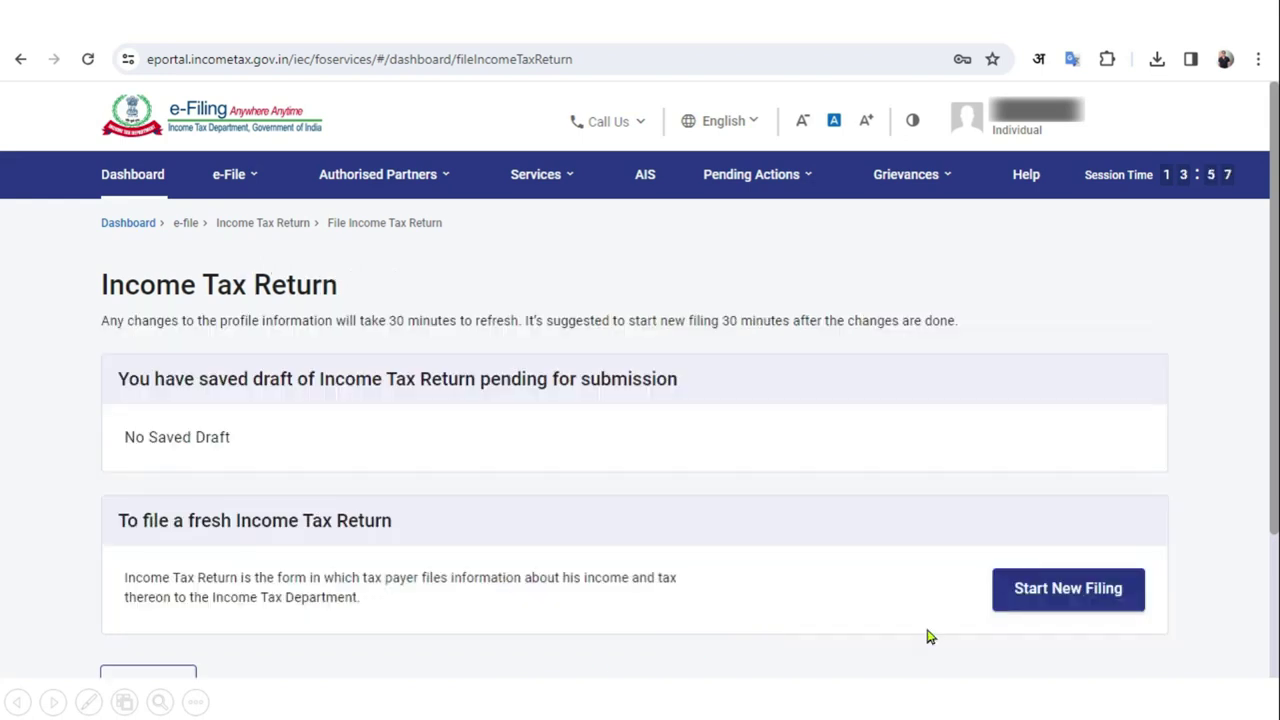
- Start a new filing with Individual status and proceed with the ITR-1 form
click(1064, 588)
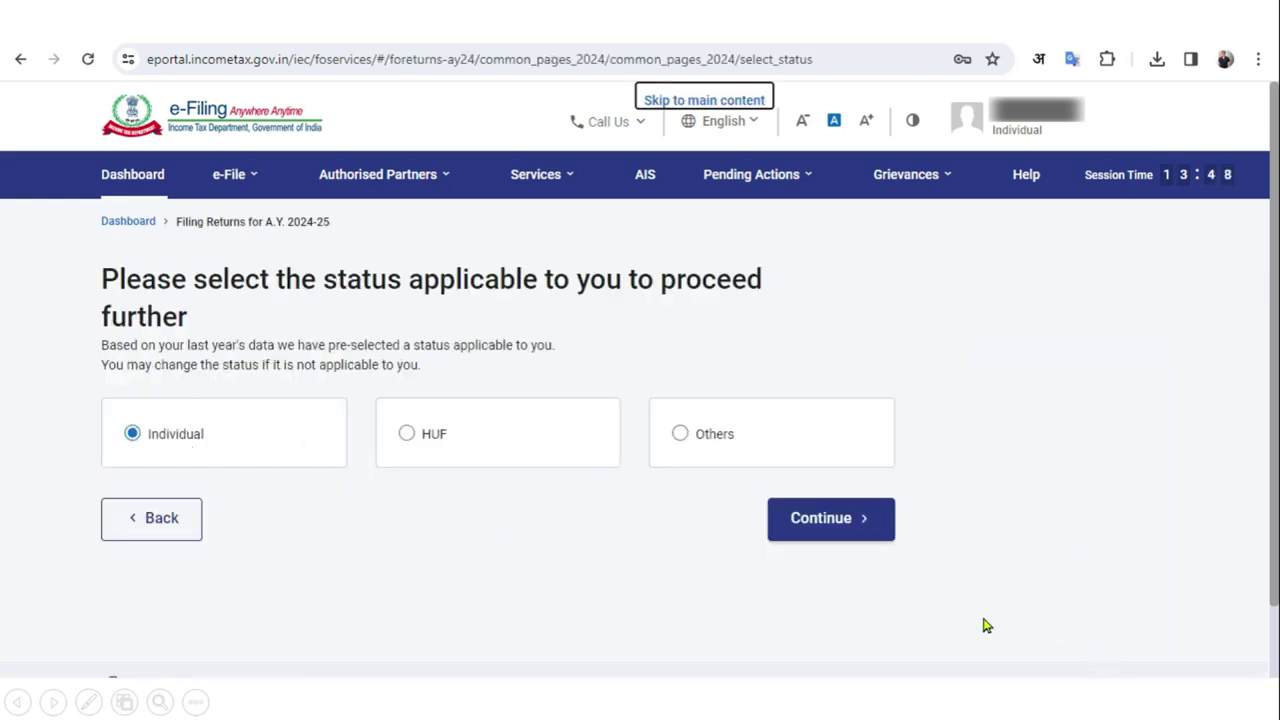
click(818, 525)
click(657, 460)
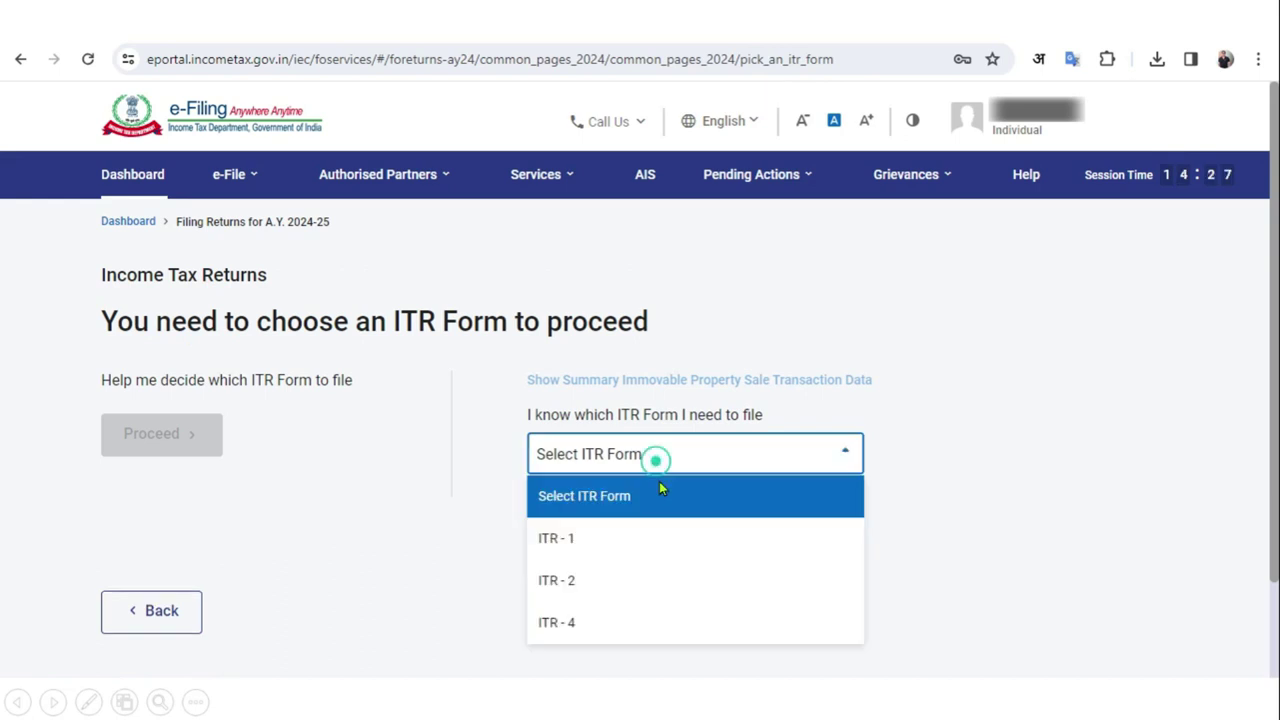
click(590, 540)
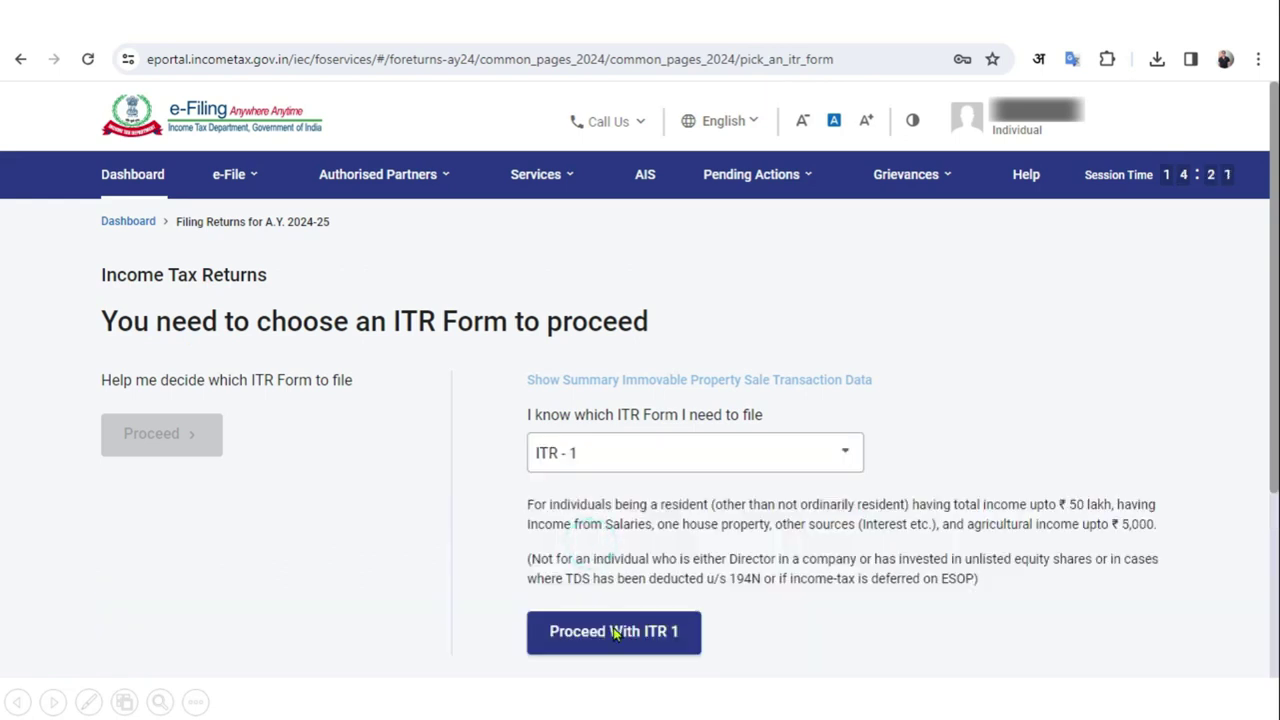
click(613, 627)
- Give taxable income above the basic exemption limit as the reason for filing and acknowledge the pre-filled data notice
click(352, 596)
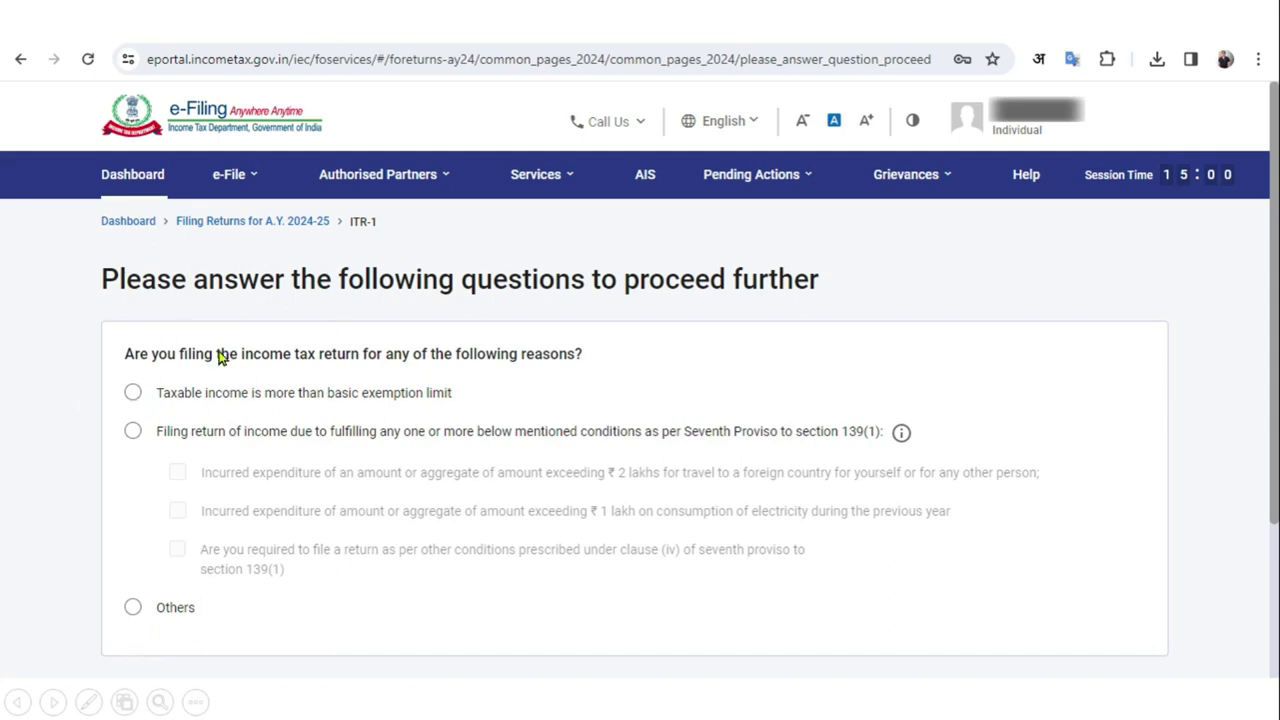
click(133, 395)
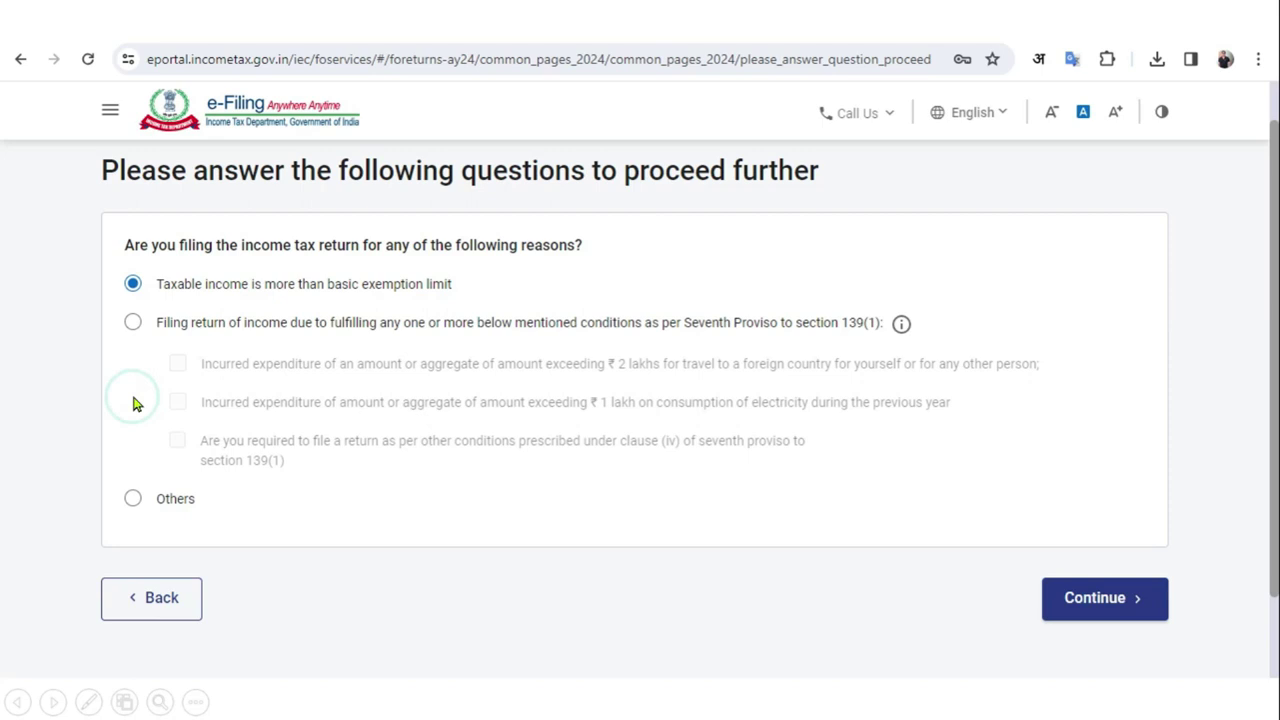
click(1108, 602)
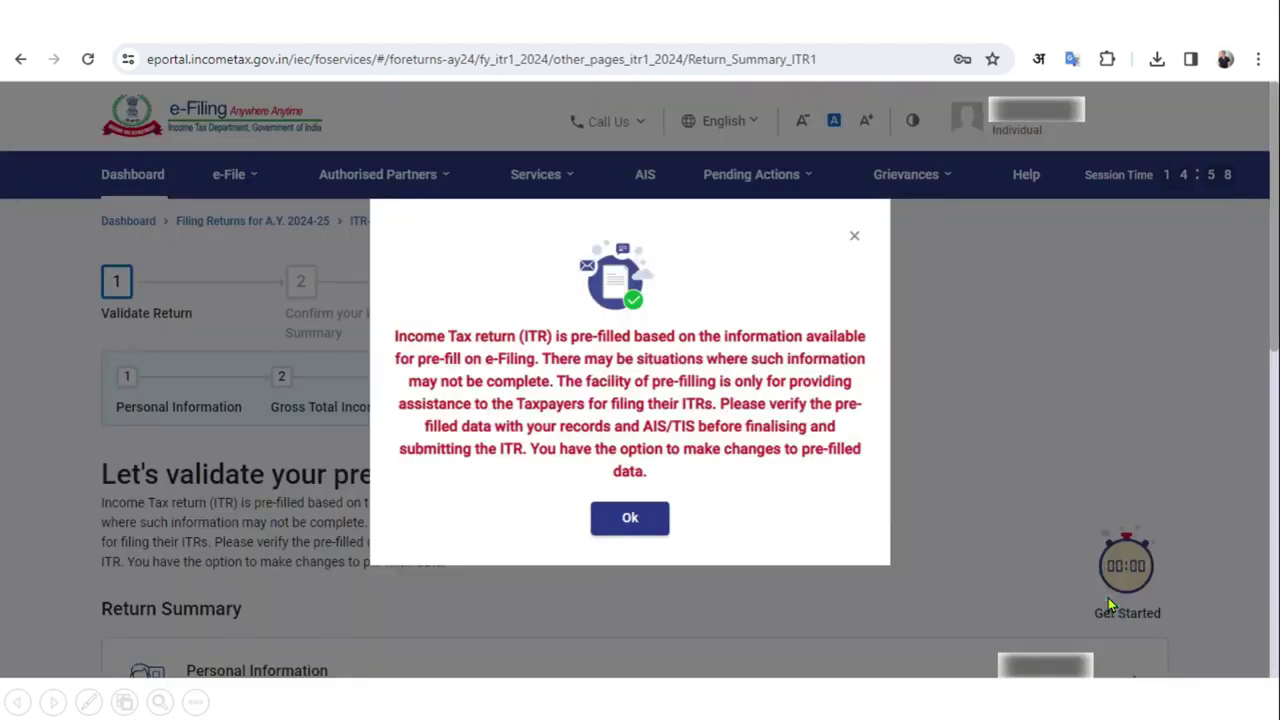
click(651, 527)
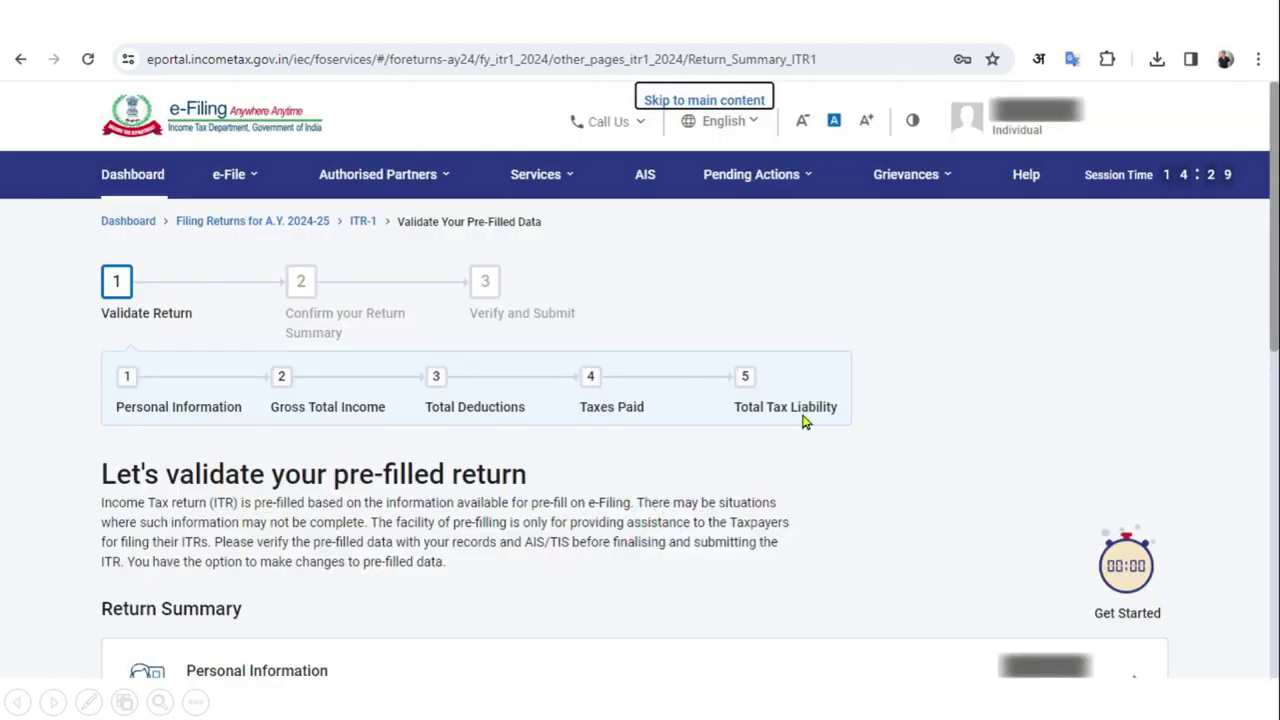
- Open the Personal Information section of the return and set Nature of Employment to Others
scroll(1066, 434, down, 4)
click(1066, 434)
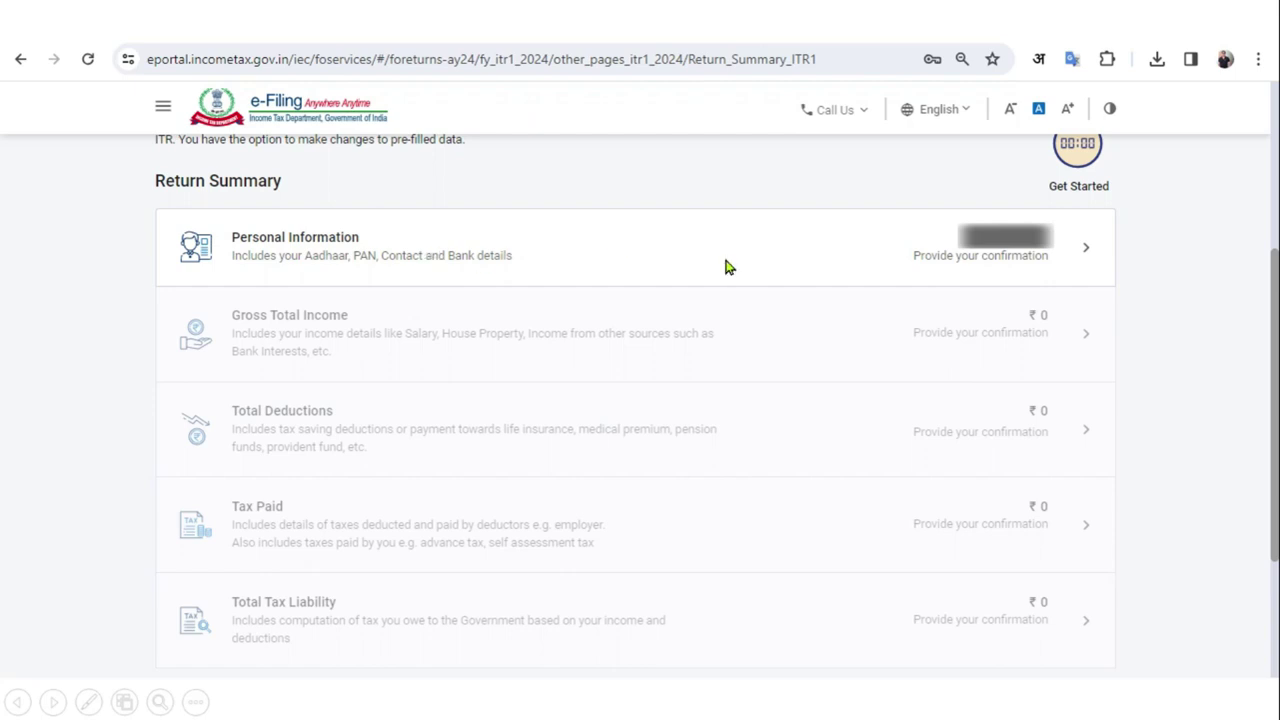
click(781, 247)
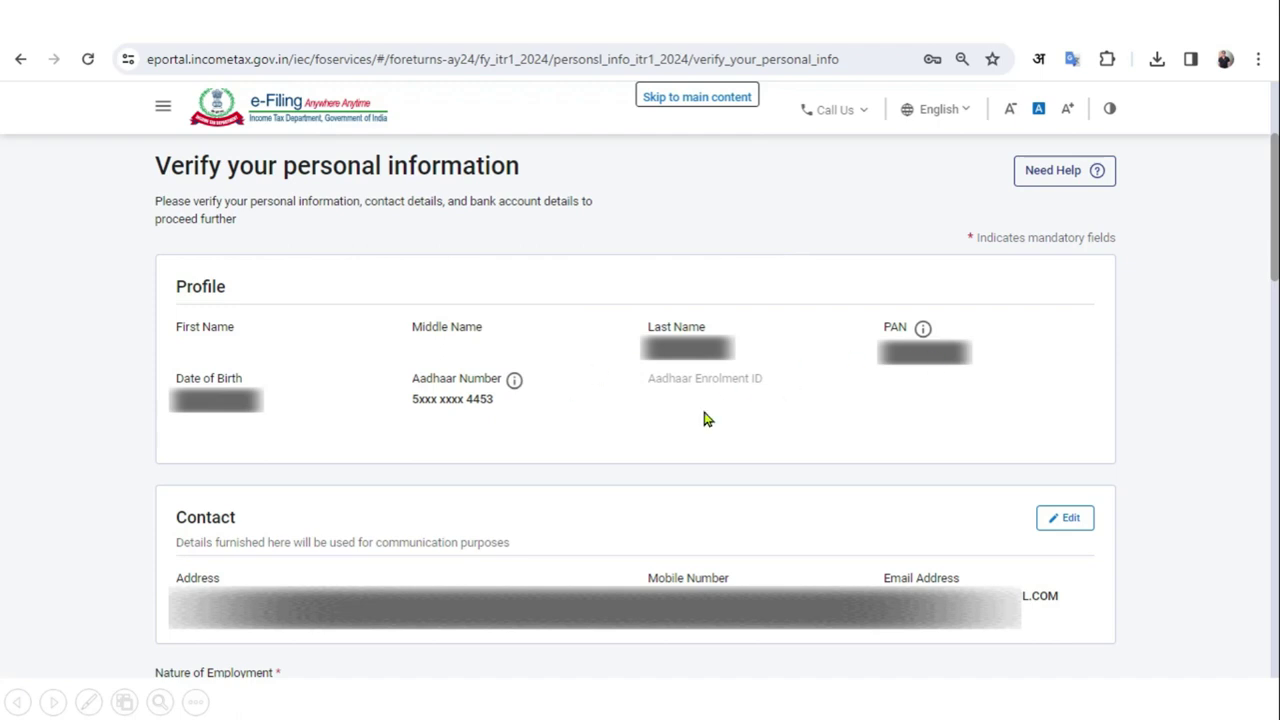
scroll(882, 434, down, 5)
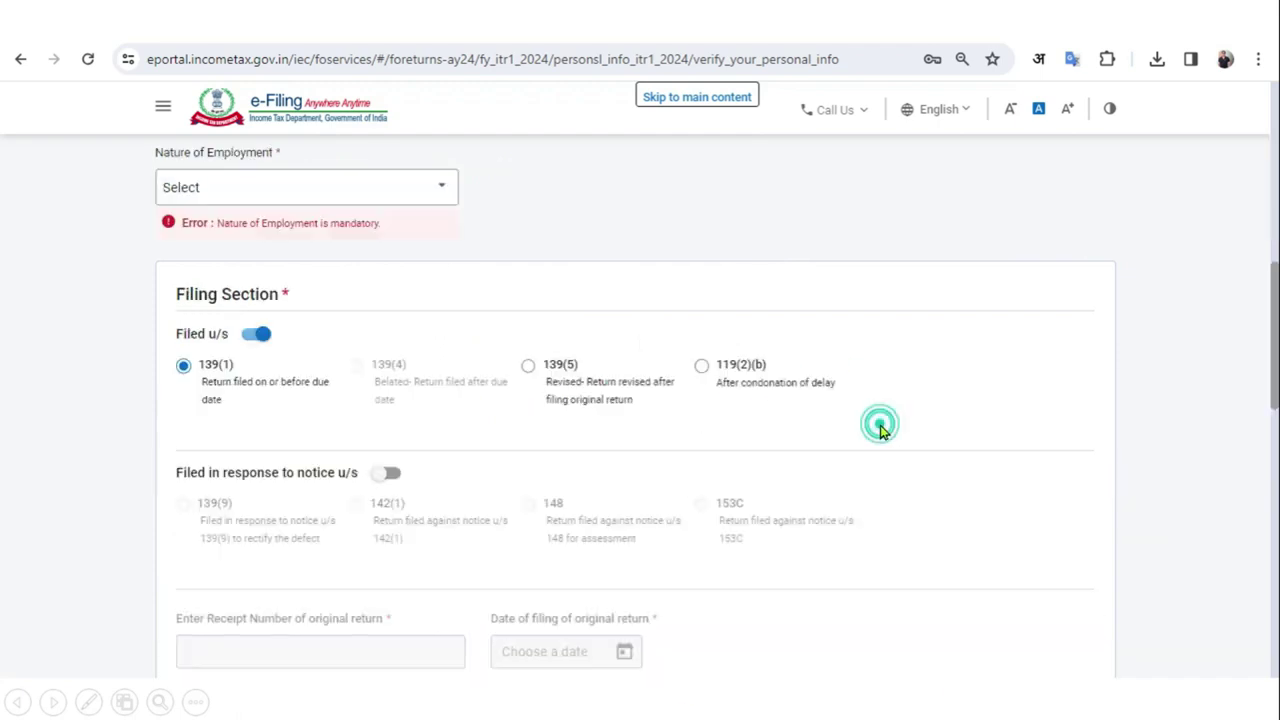
click(434, 190)
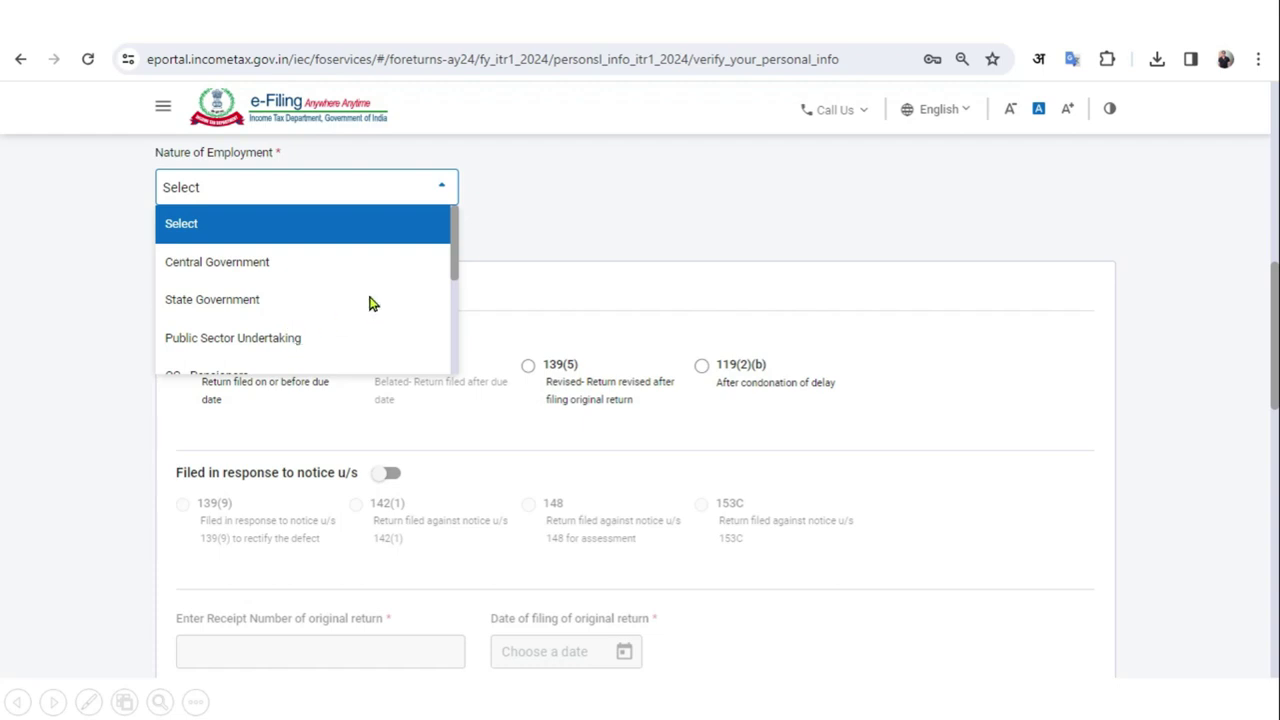
scroll(367, 290, down, 3)
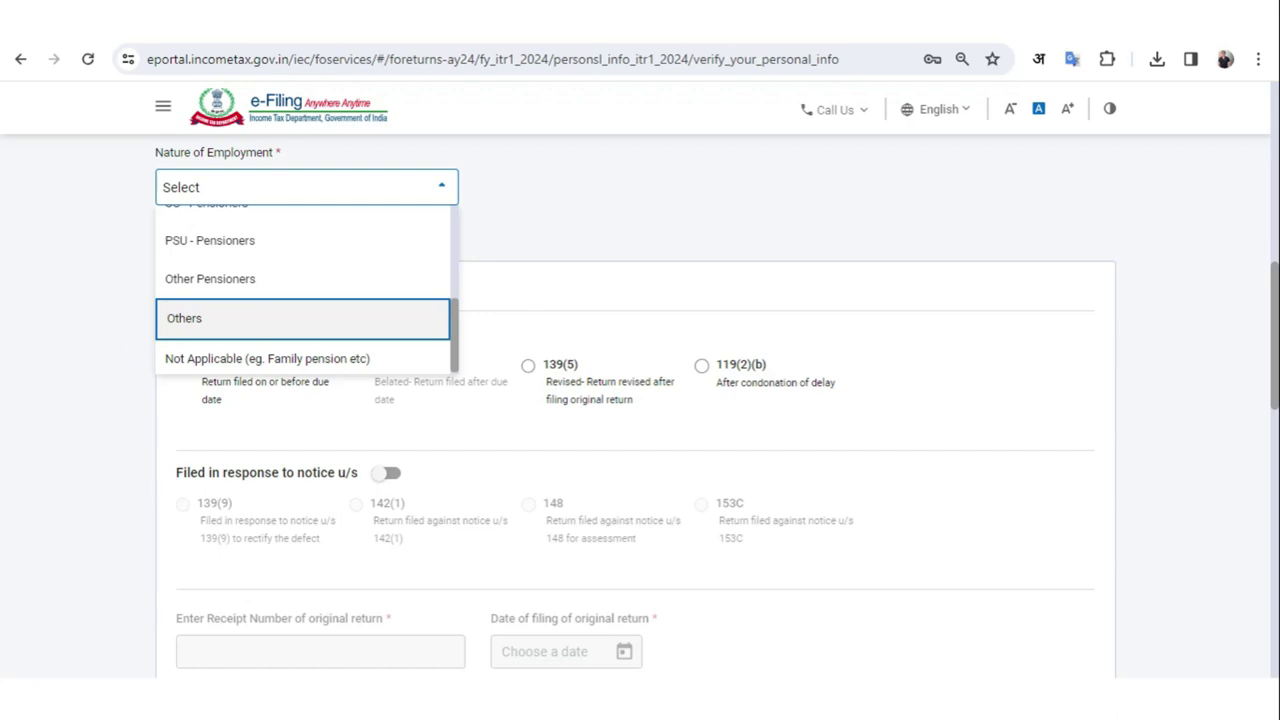
click(250, 318)
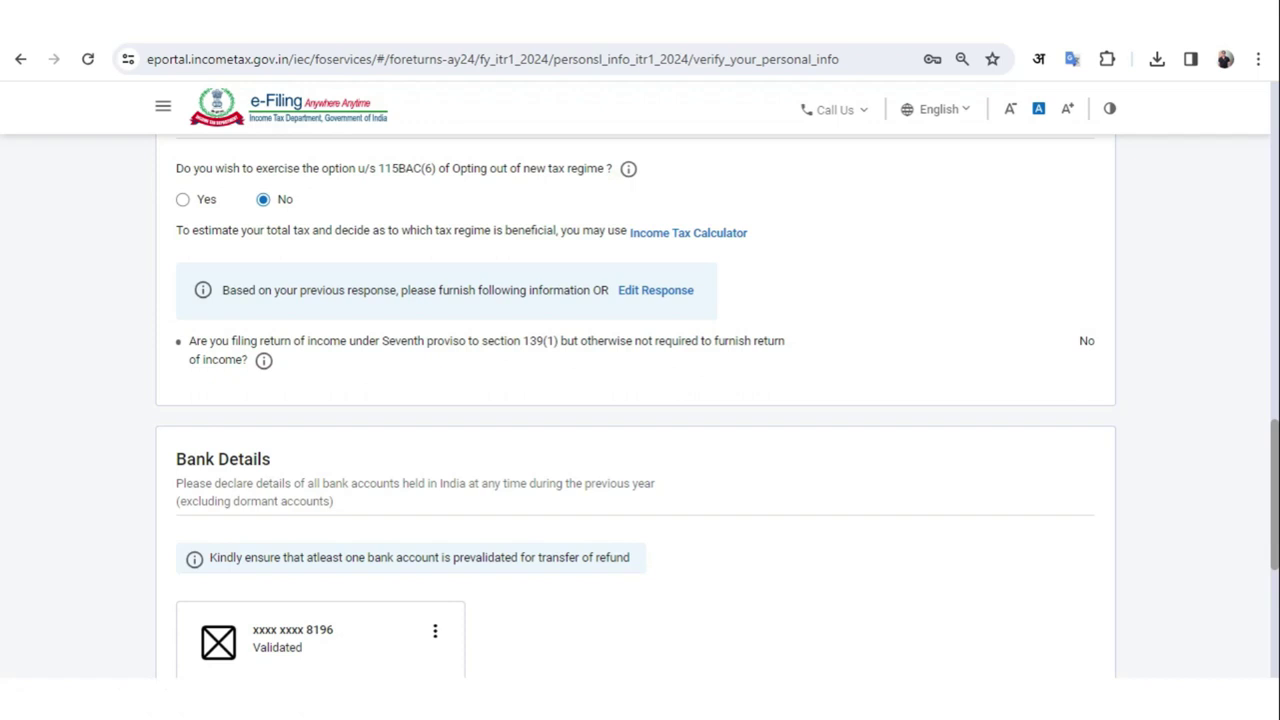
- Answer Yes to opting out of the new tax regime under 115BAC(6) and confirm the personal information
click(188, 201)
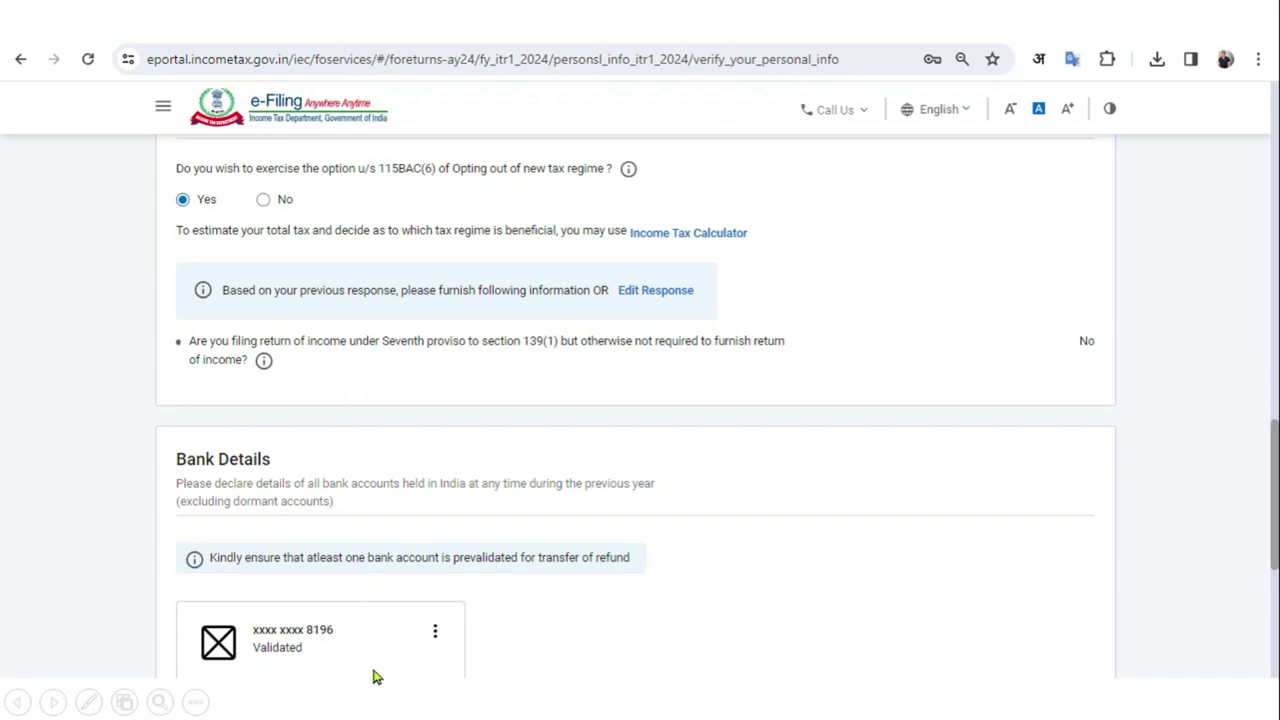
scroll(918, 585, down, 3)
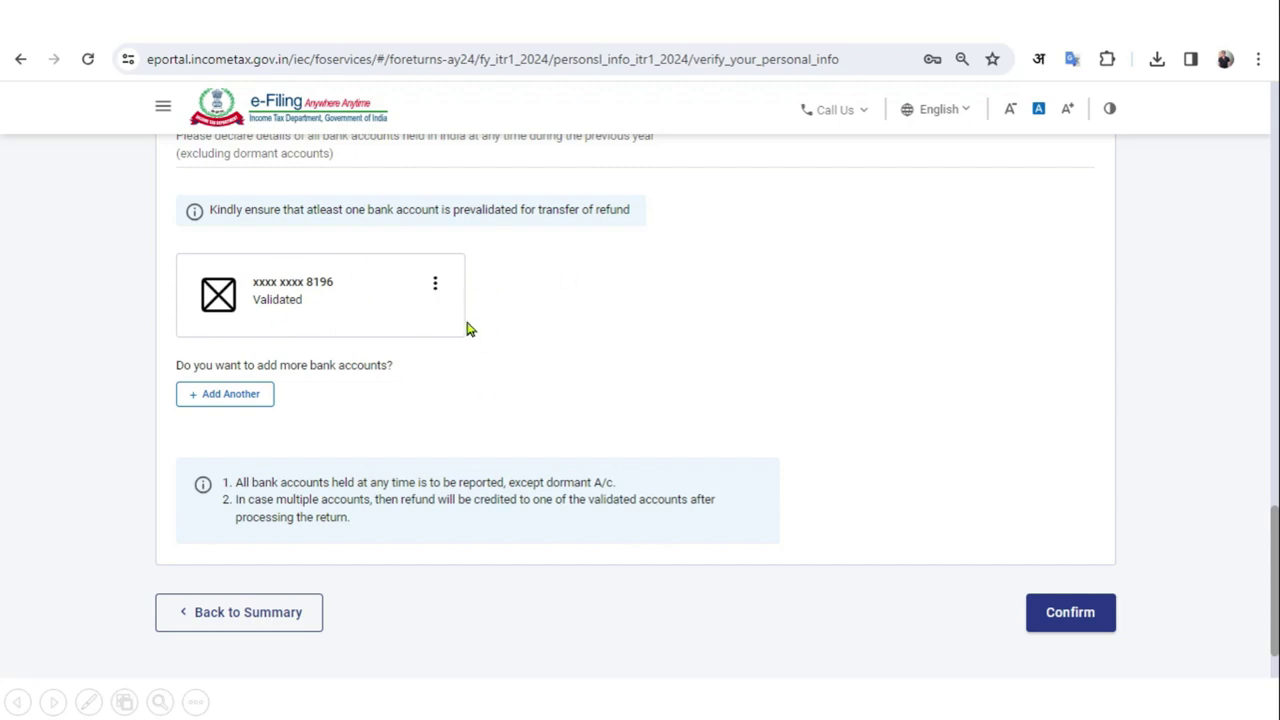
click(1058, 615)
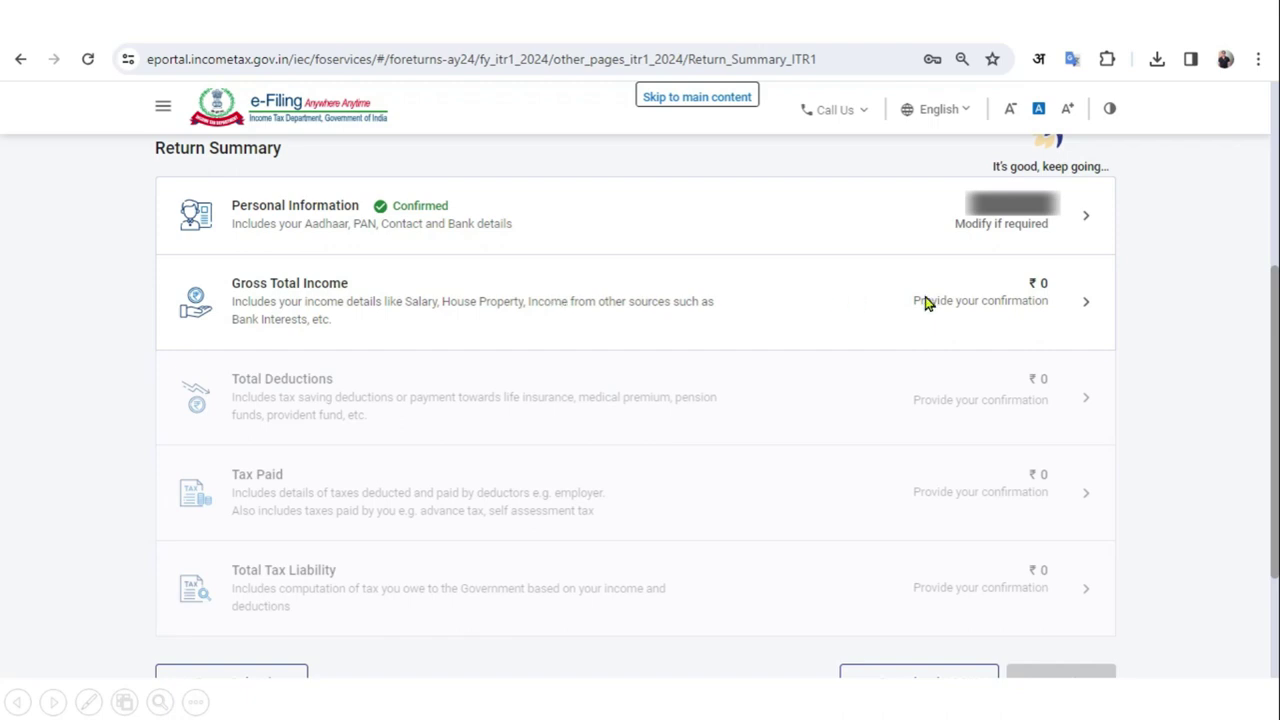
- Under Gross Total Income, set the salary as per section 17(1) to ₹5,00,000 and save the salary income
click(740, 291)
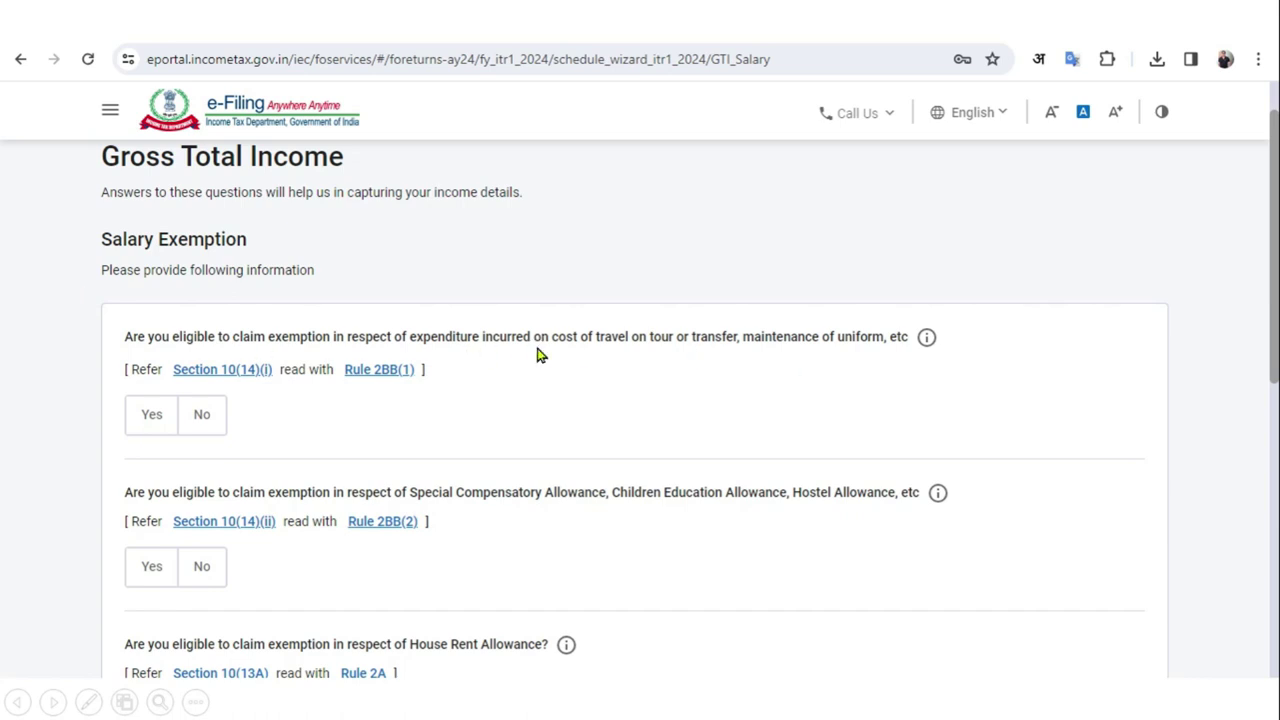
scroll(537, 350, down, 5)
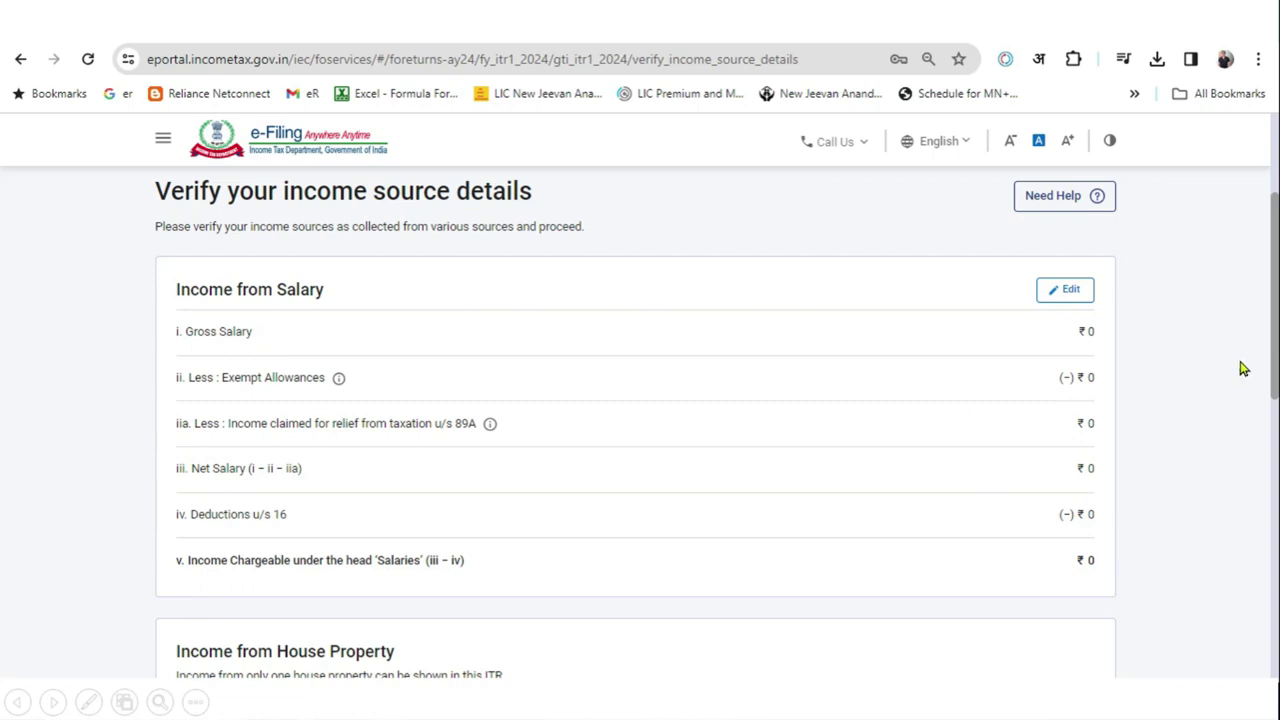
click(1074, 300)
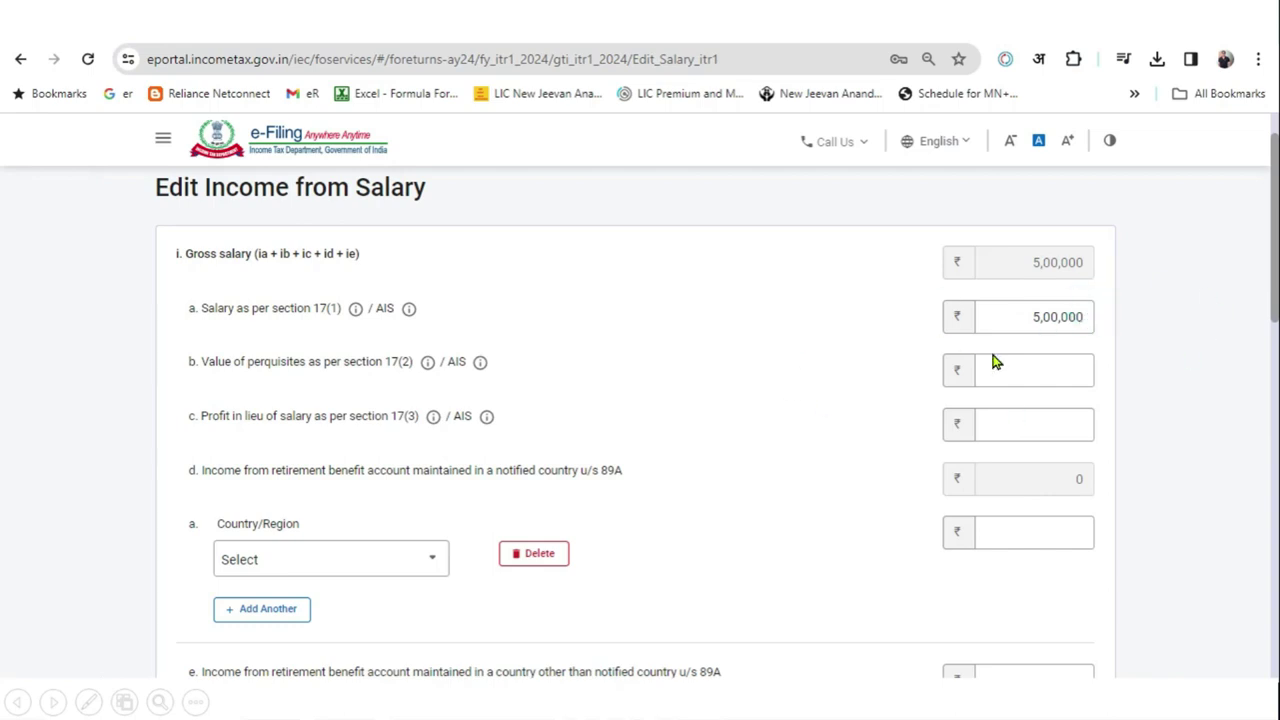
scroll(1165, 348, down, 10)
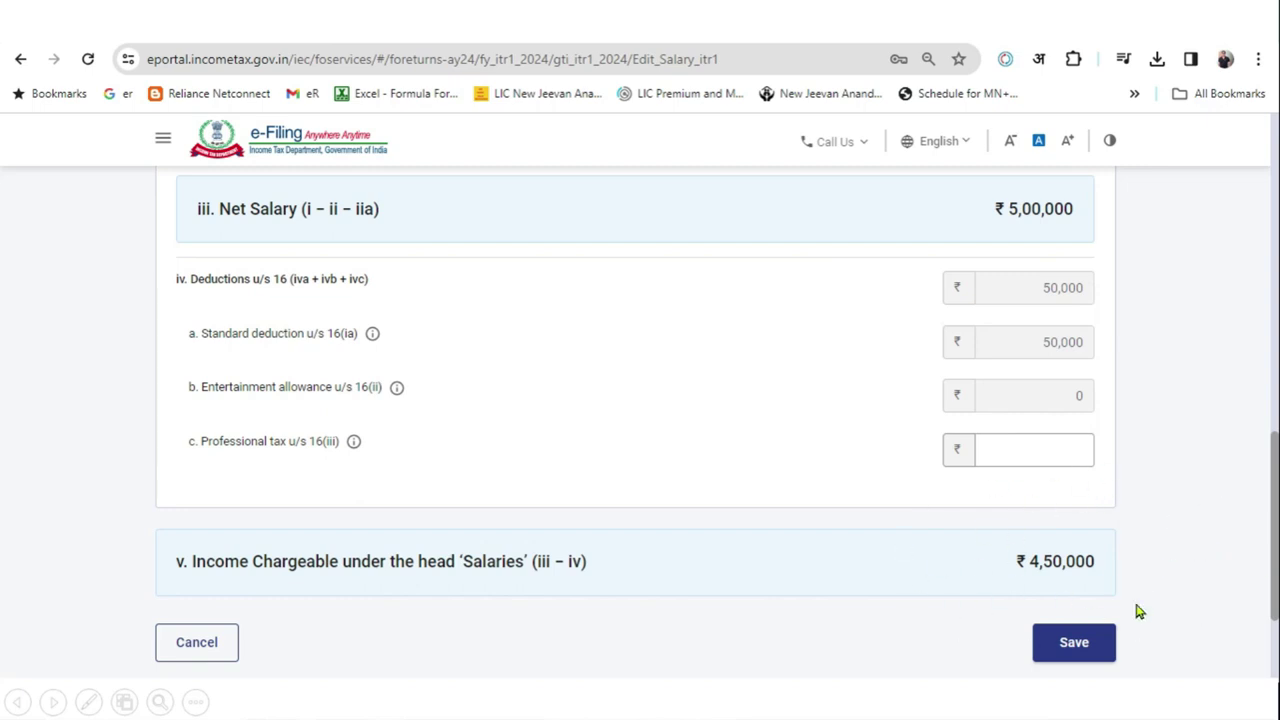
click(1074, 643)
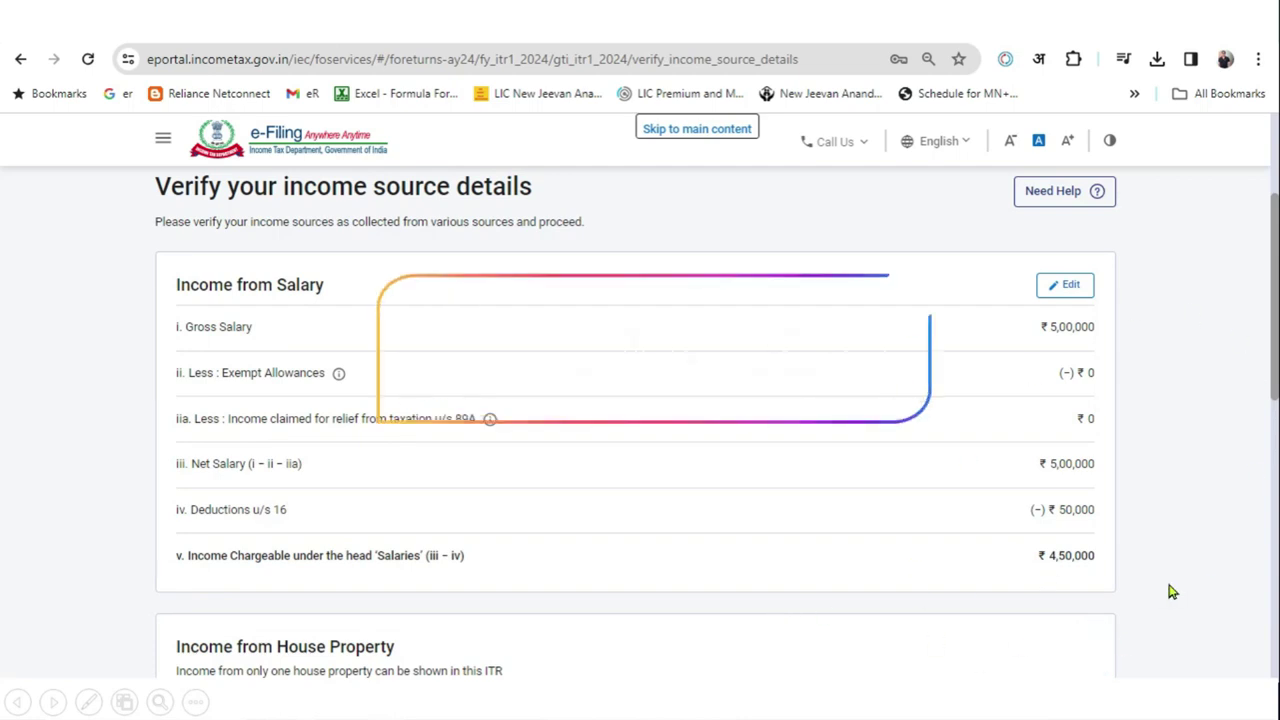
- Open the house property breakup and fill it as Self Occupied with ₹70,000 interest payable on borrowed capital
scroll(1163, 560, down, 4)
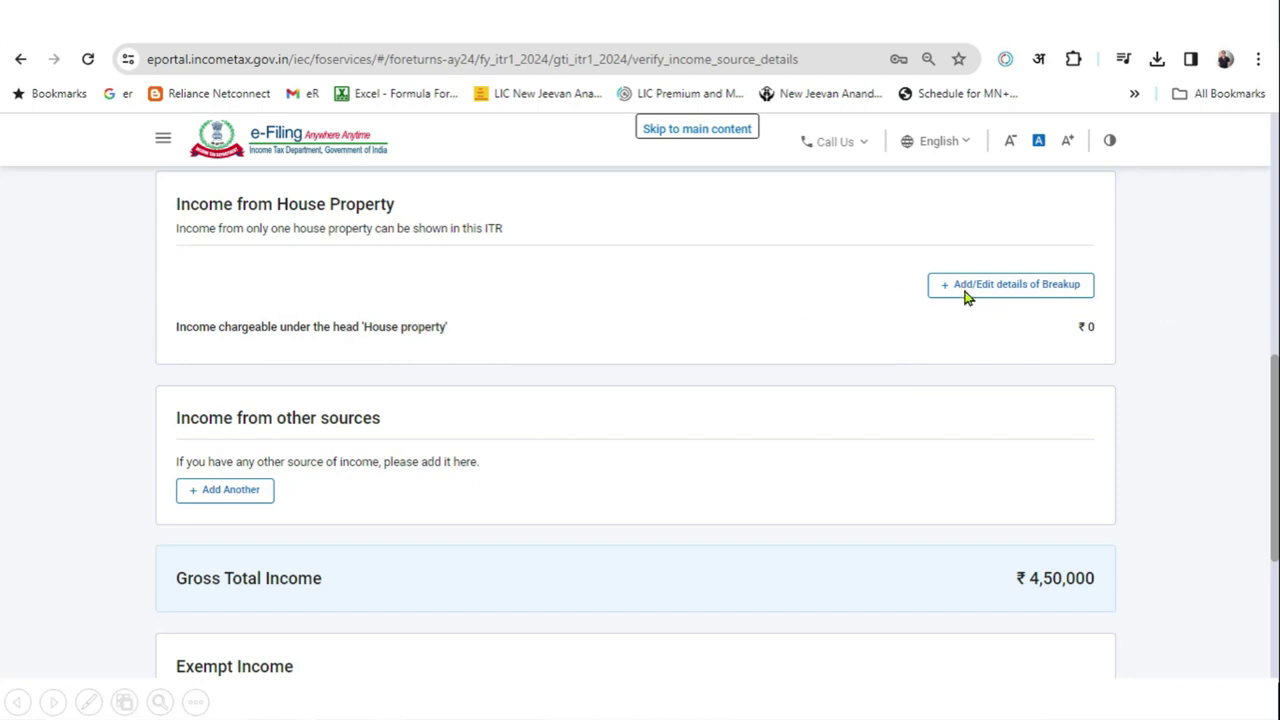
click(1016, 287)
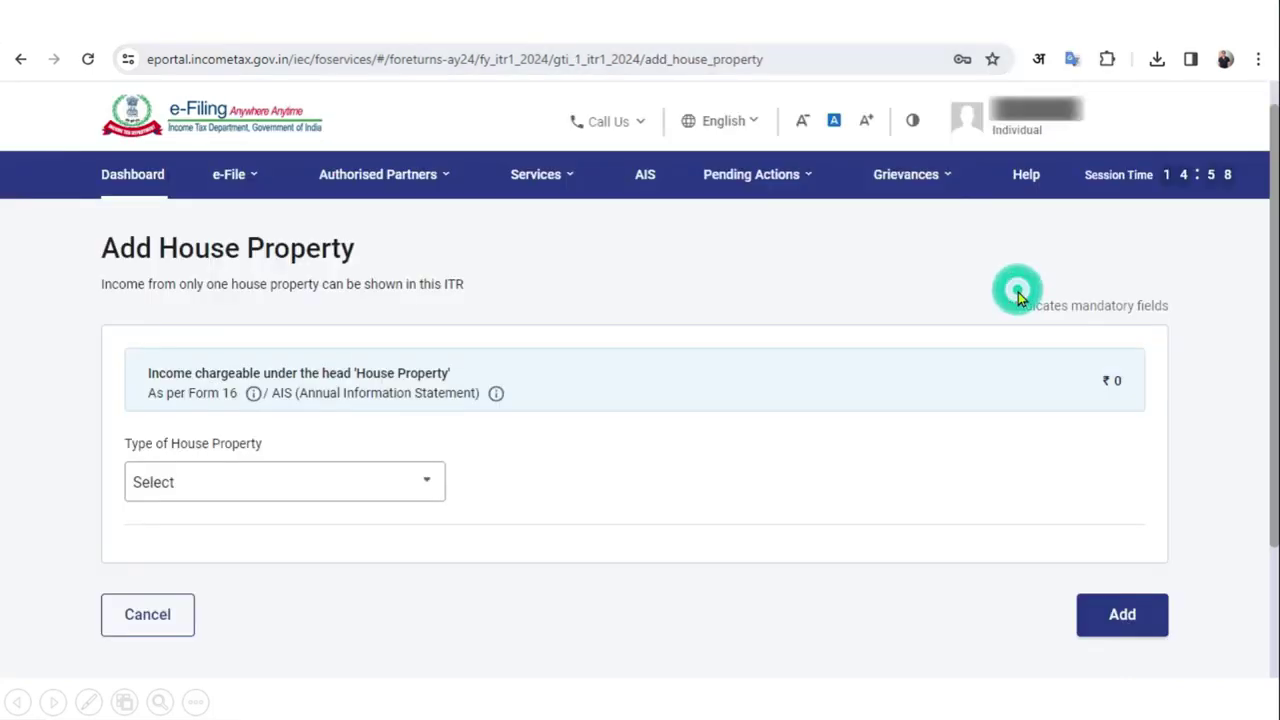
click(391, 489)
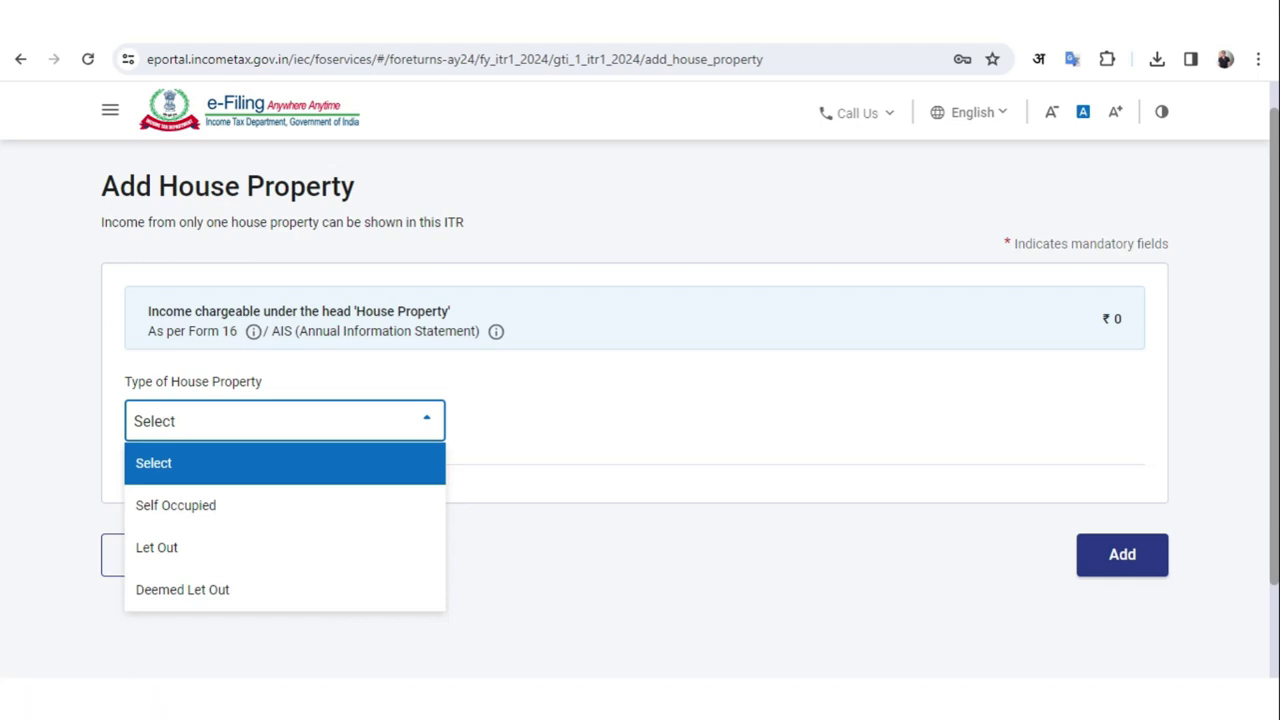
click(314, 510)
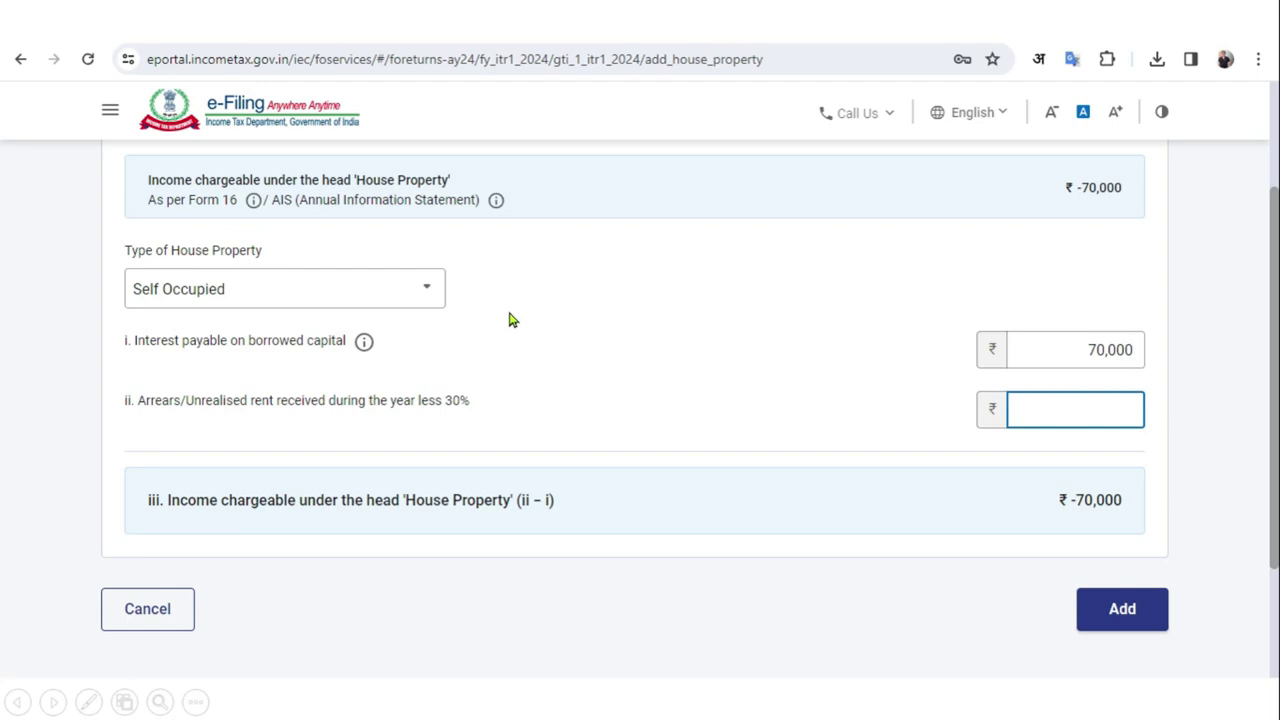
- Change the house property type to Let Out, set gross rent to ₹1,20,000 and borrowed capital interest to ₹70,000, and add the property
click(431, 289)
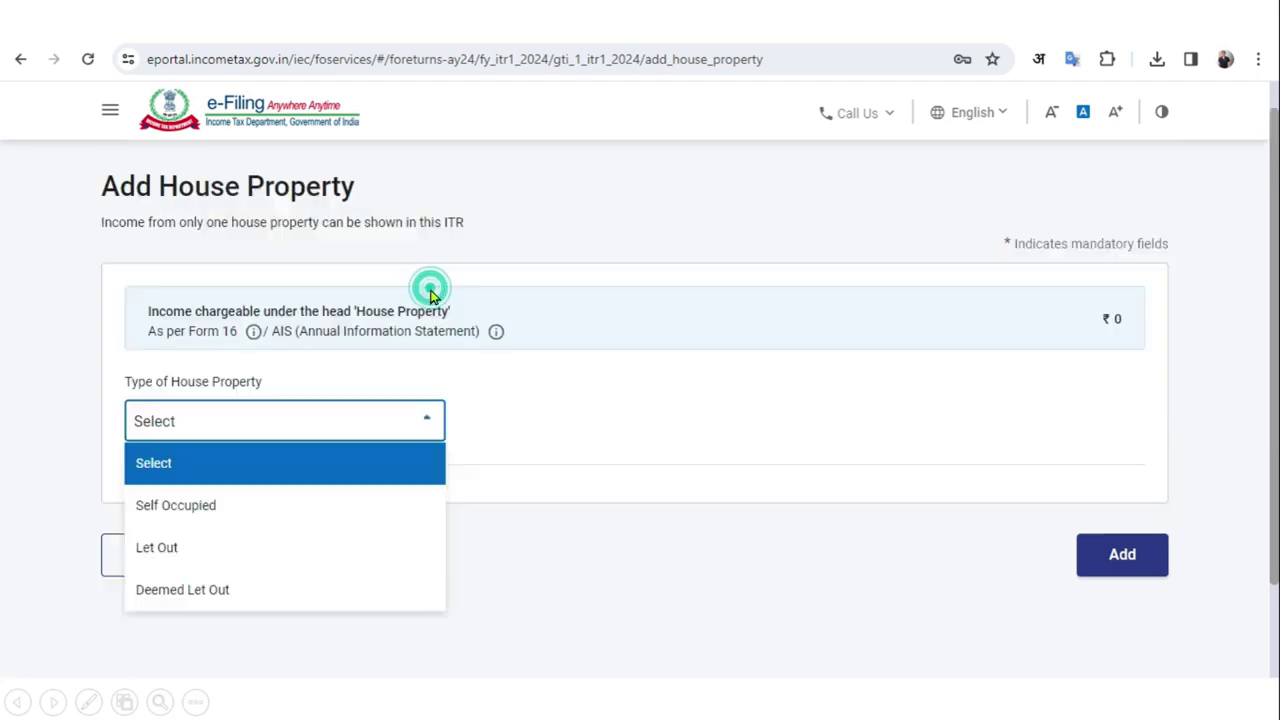
click(195, 550)
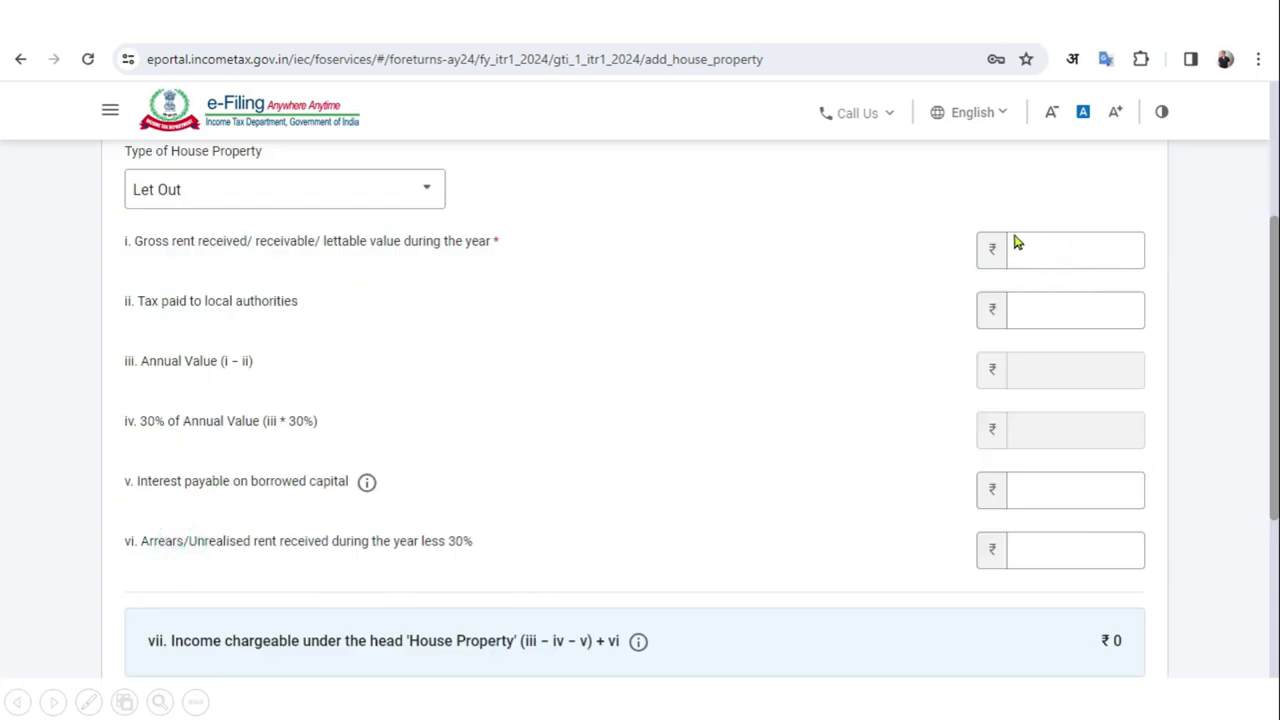
click(1050, 260)
text(120000)
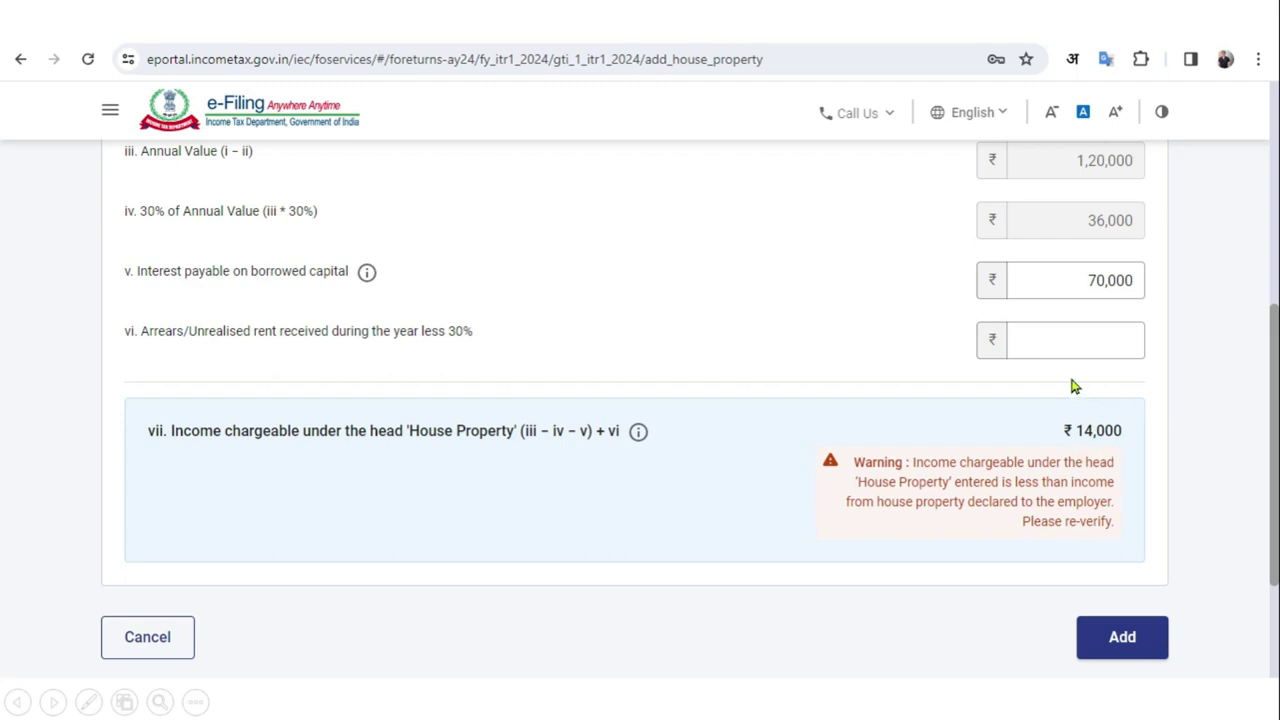
click(1118, 638)
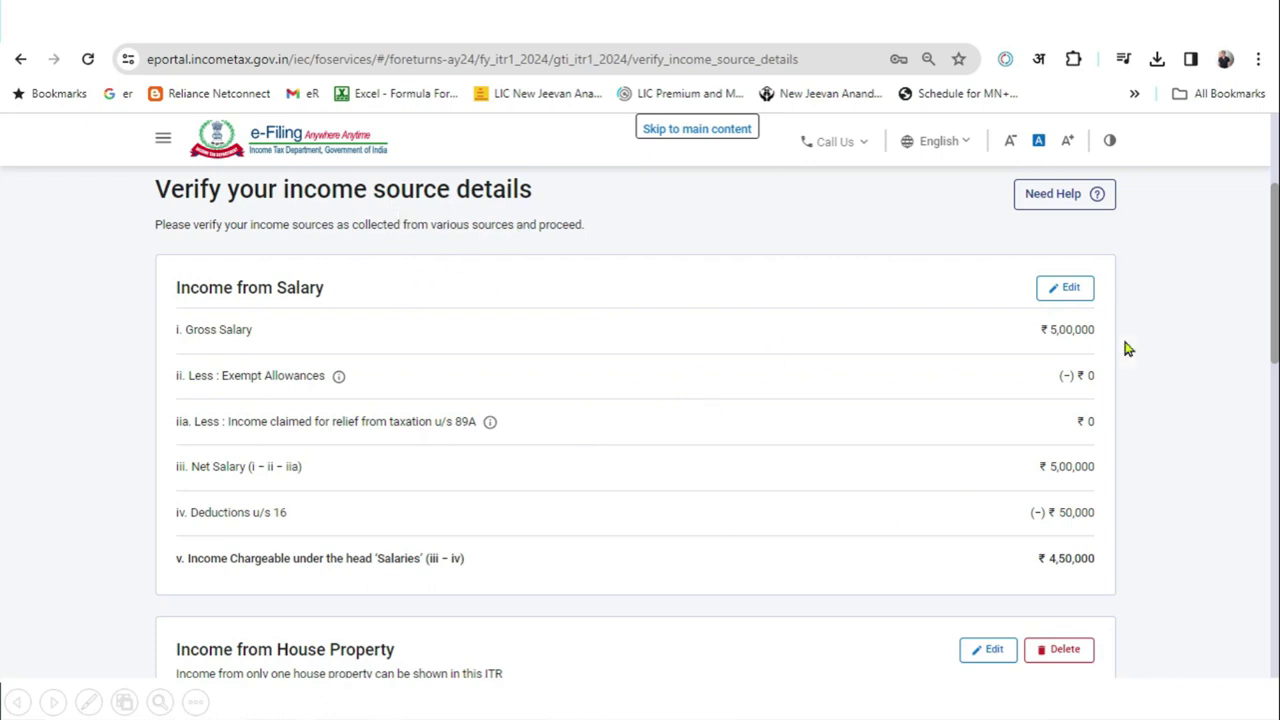
- Start adding income from other sources, declaring ₹5,000 savings bank interest and ₹25,000 interest from deposits
click(1146, 523)
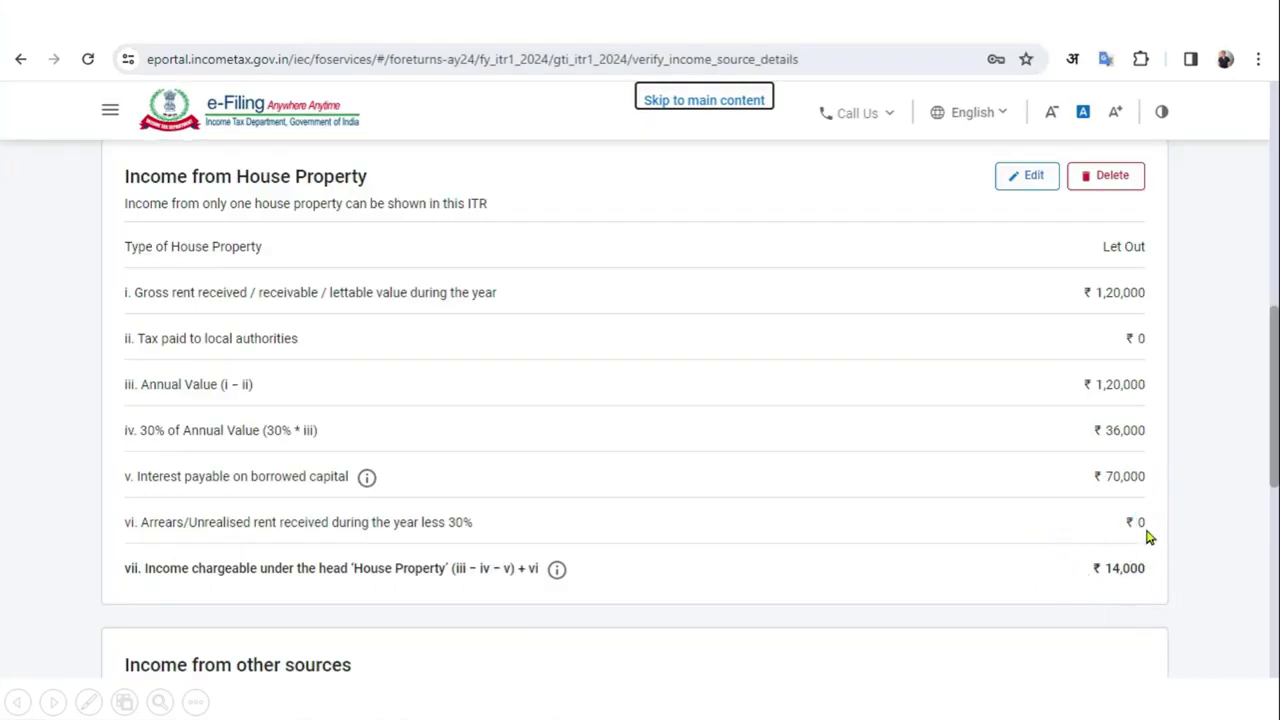
click(1194, 538)
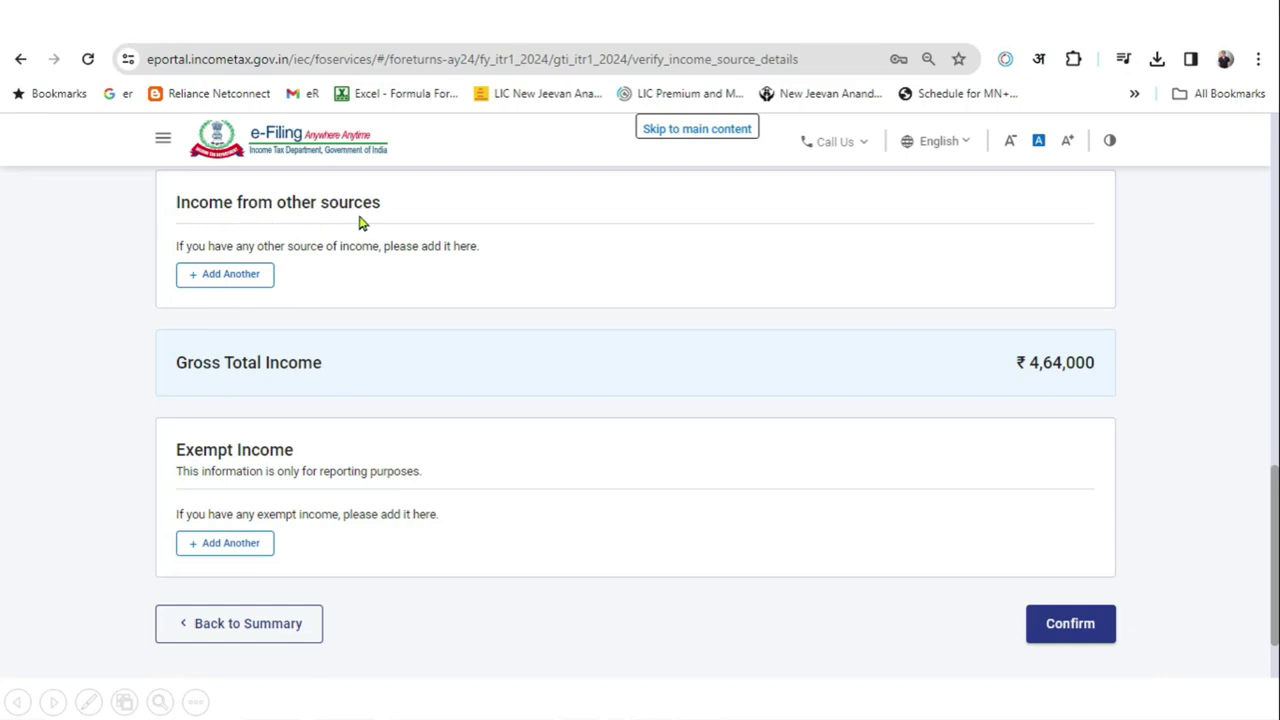
click(233, 285)
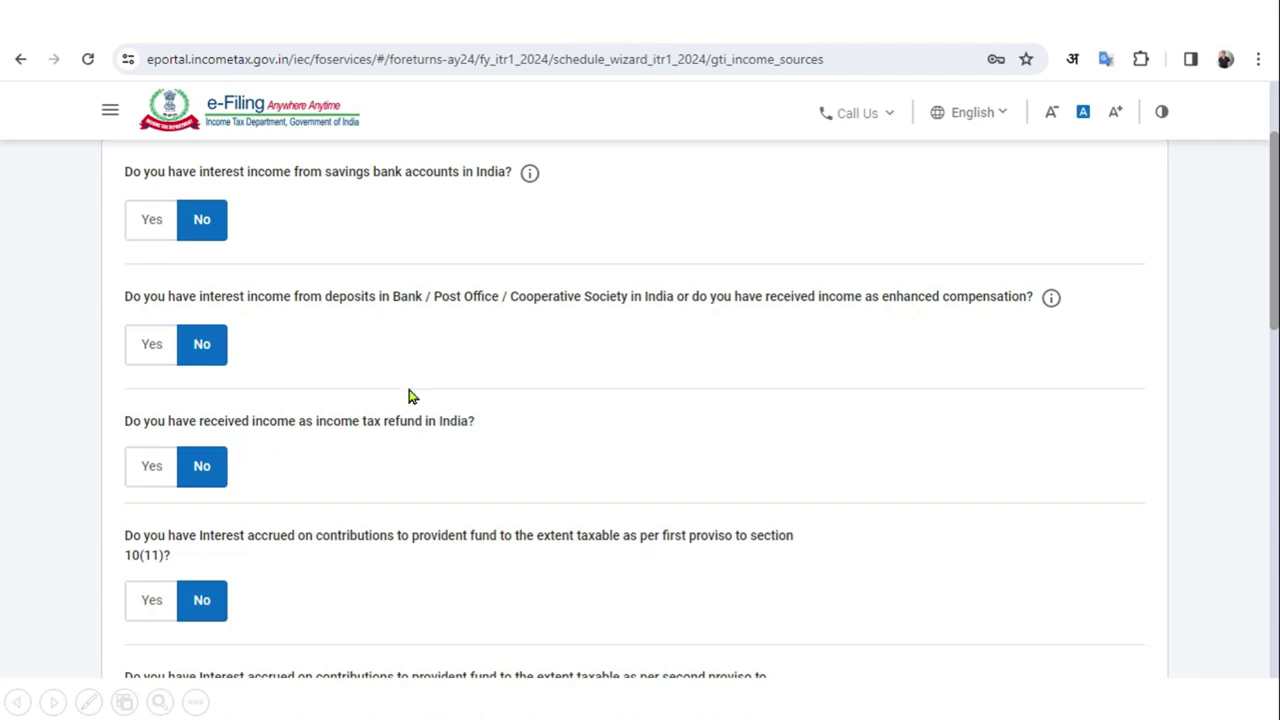
click(152, 225)
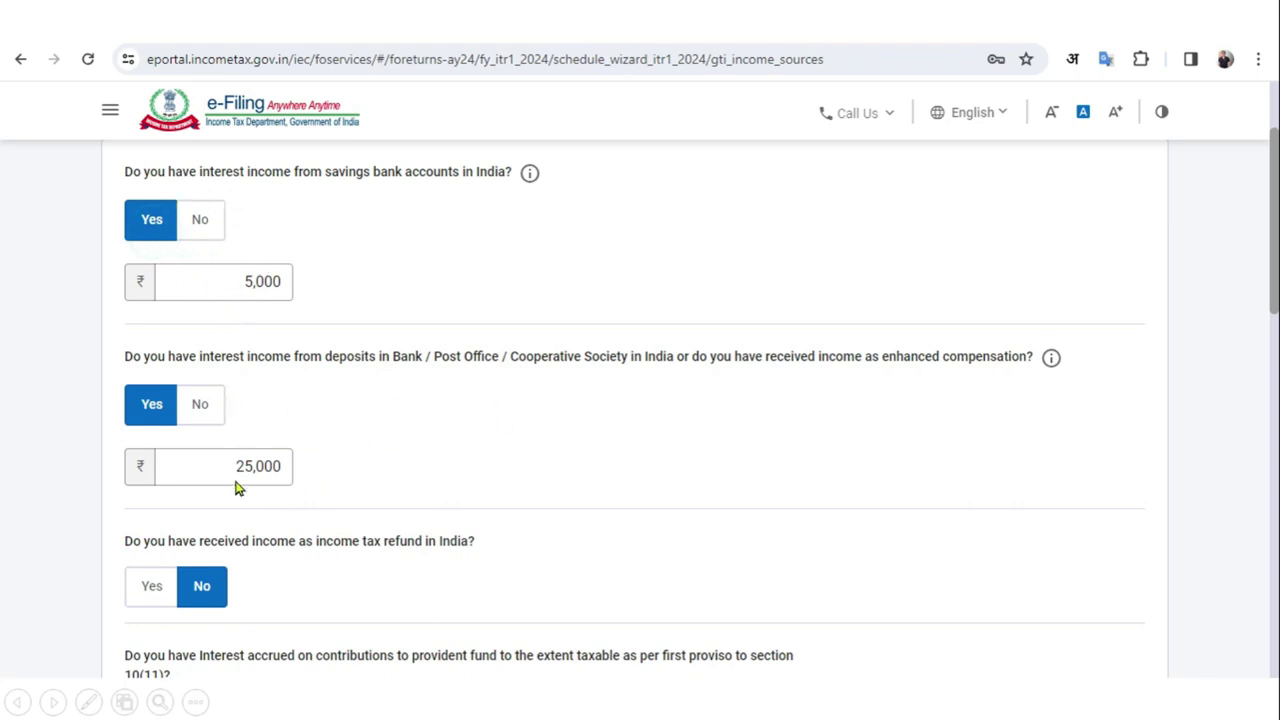
- Declare ₹50,000 of any other income with the description Tuition Income and submit the income source answers
scroll(1048, 440, down, 10)
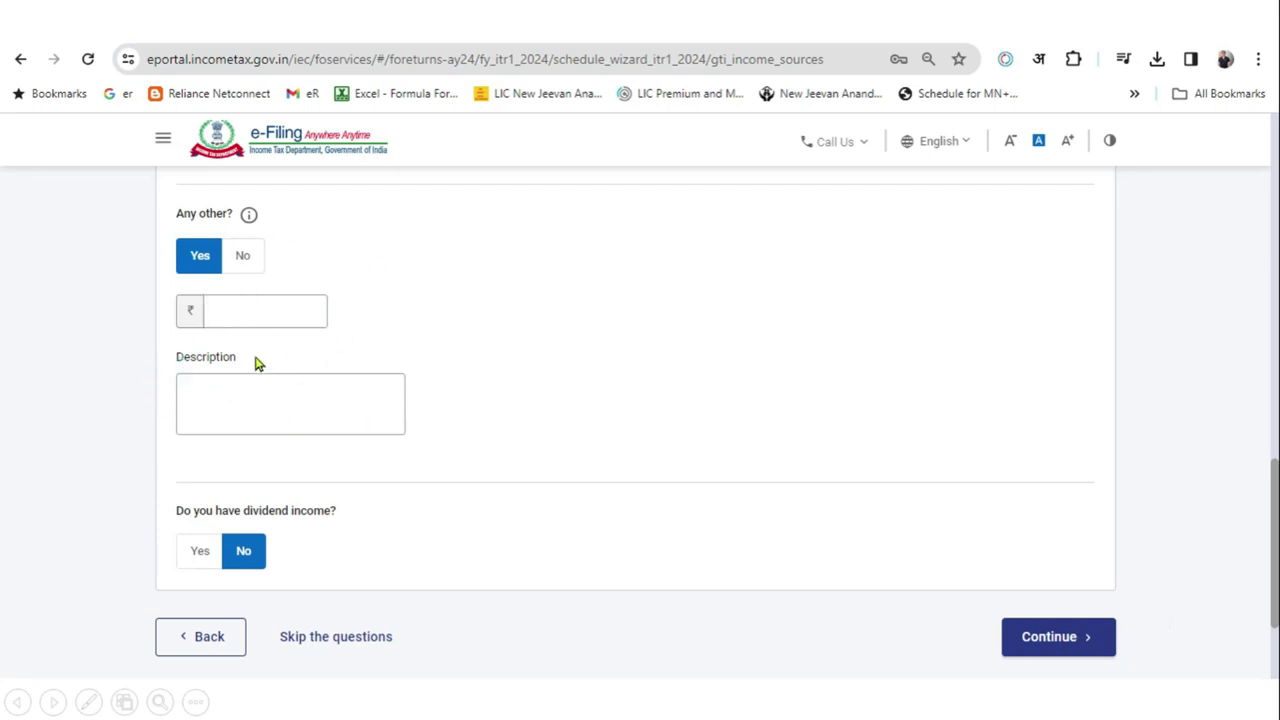
click(300, 309)
click(1044, 640)
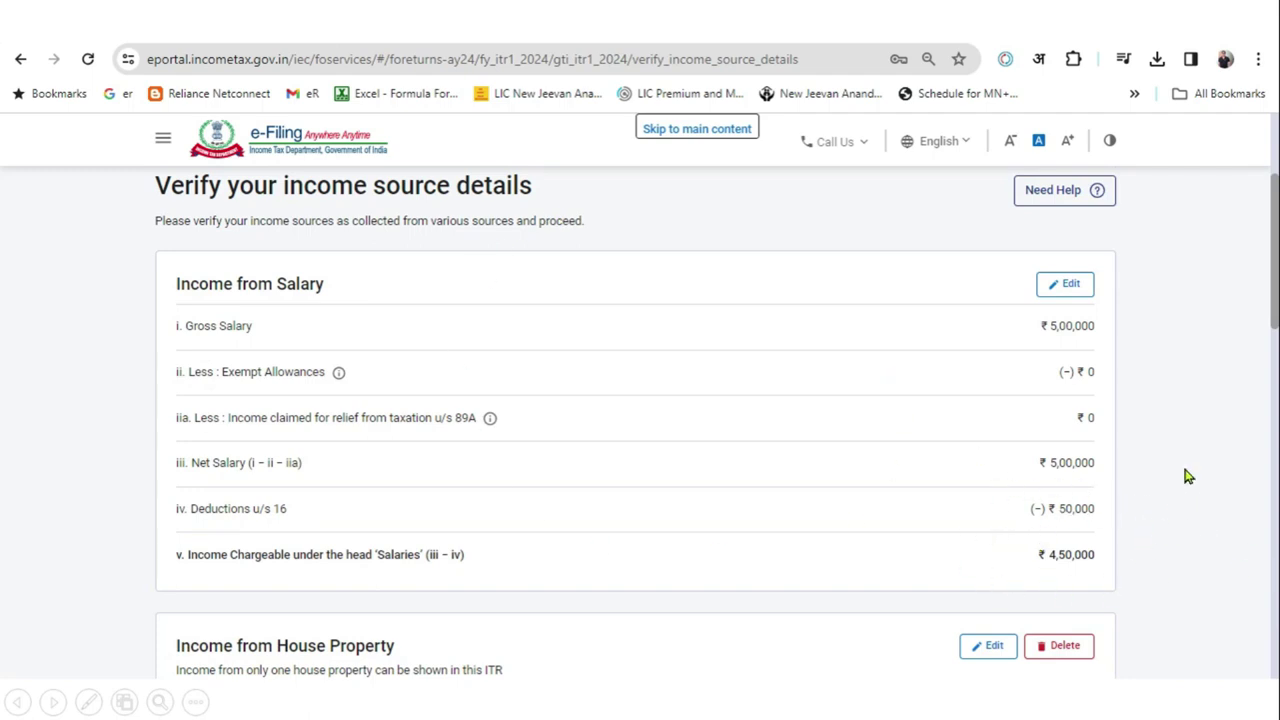
- Review the salary, house property and other source incomes and confirm the Gross Total Income section
scroll(1182, 463, down, 5)
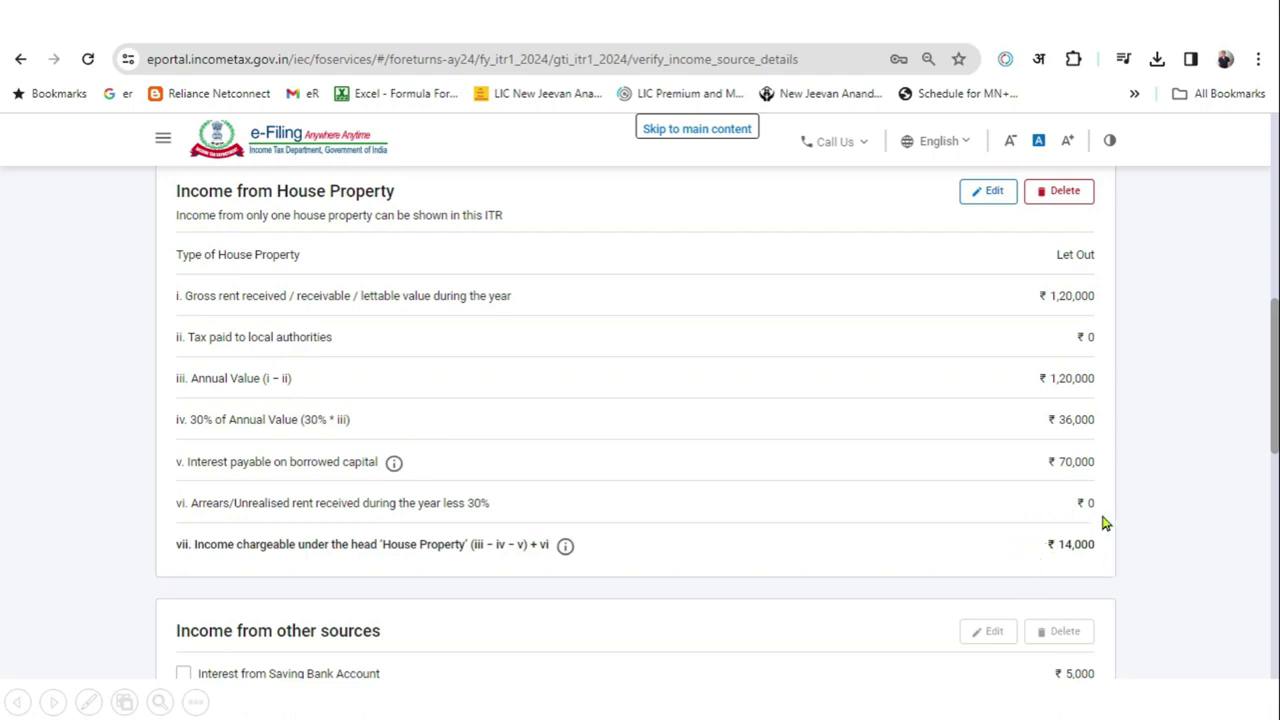
scroll(1170, 503, down, 5)
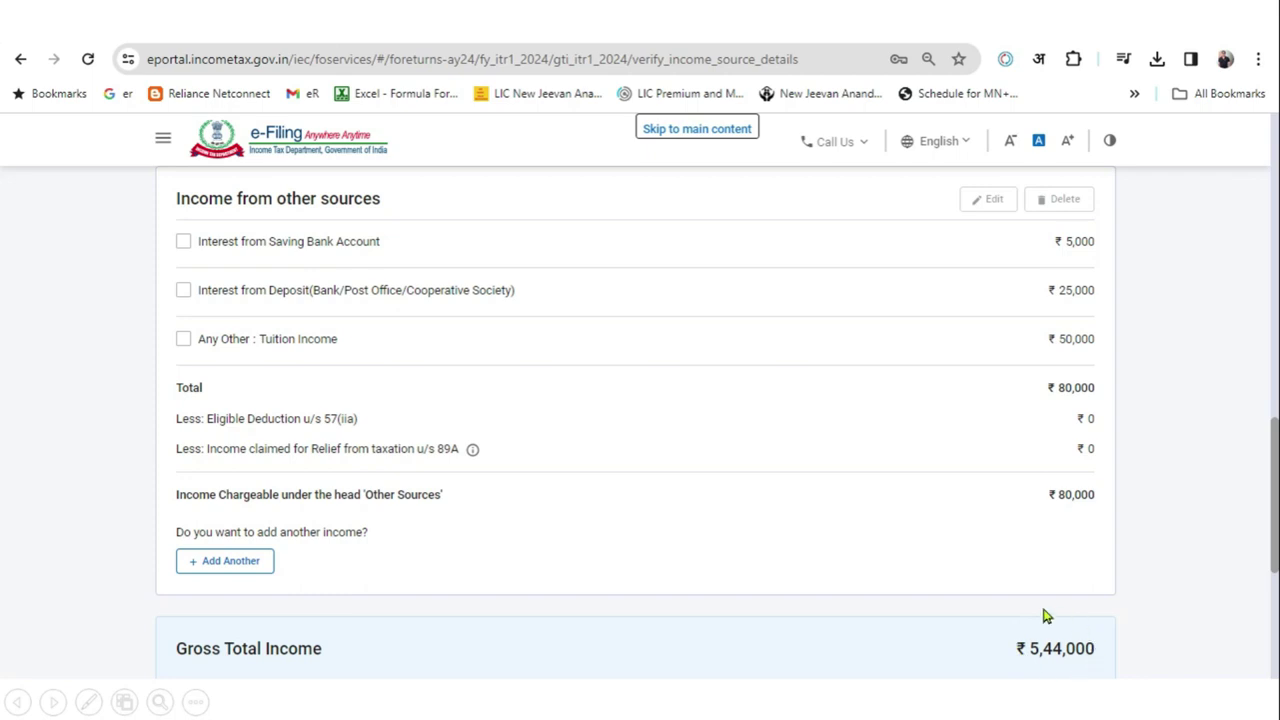
scroll(1180, 580, down, 3)
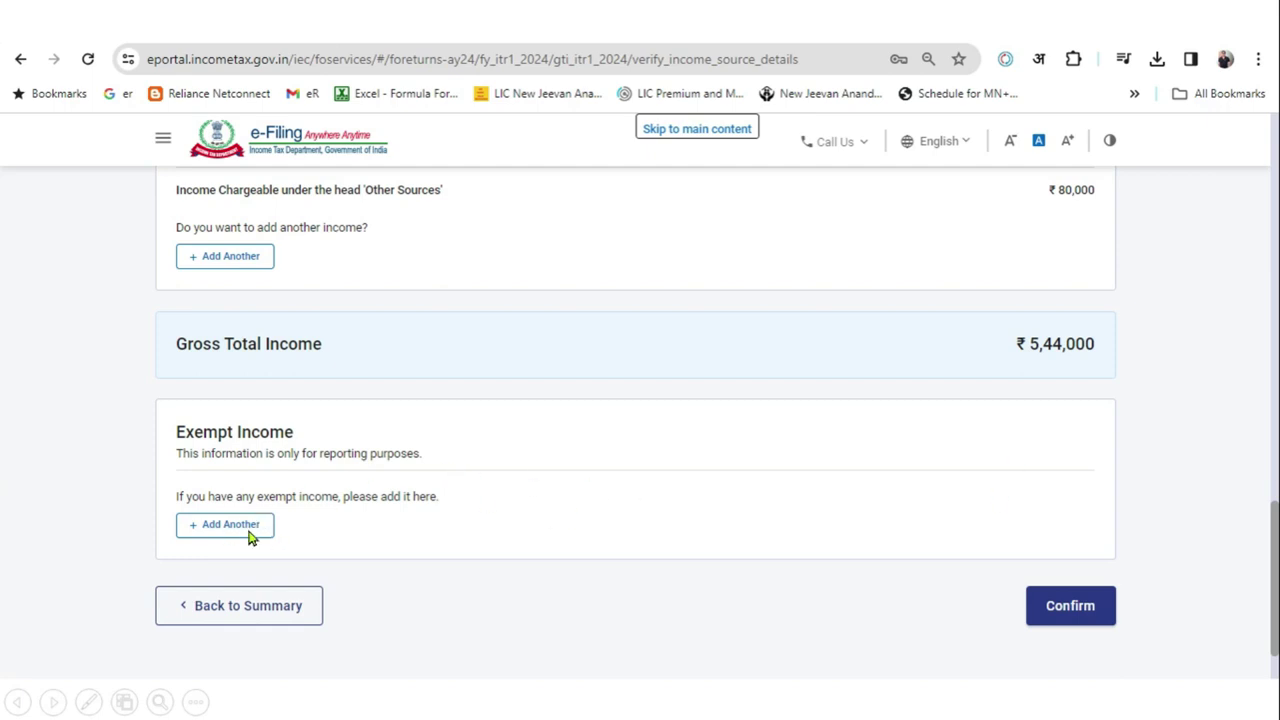
click(1068, 620)
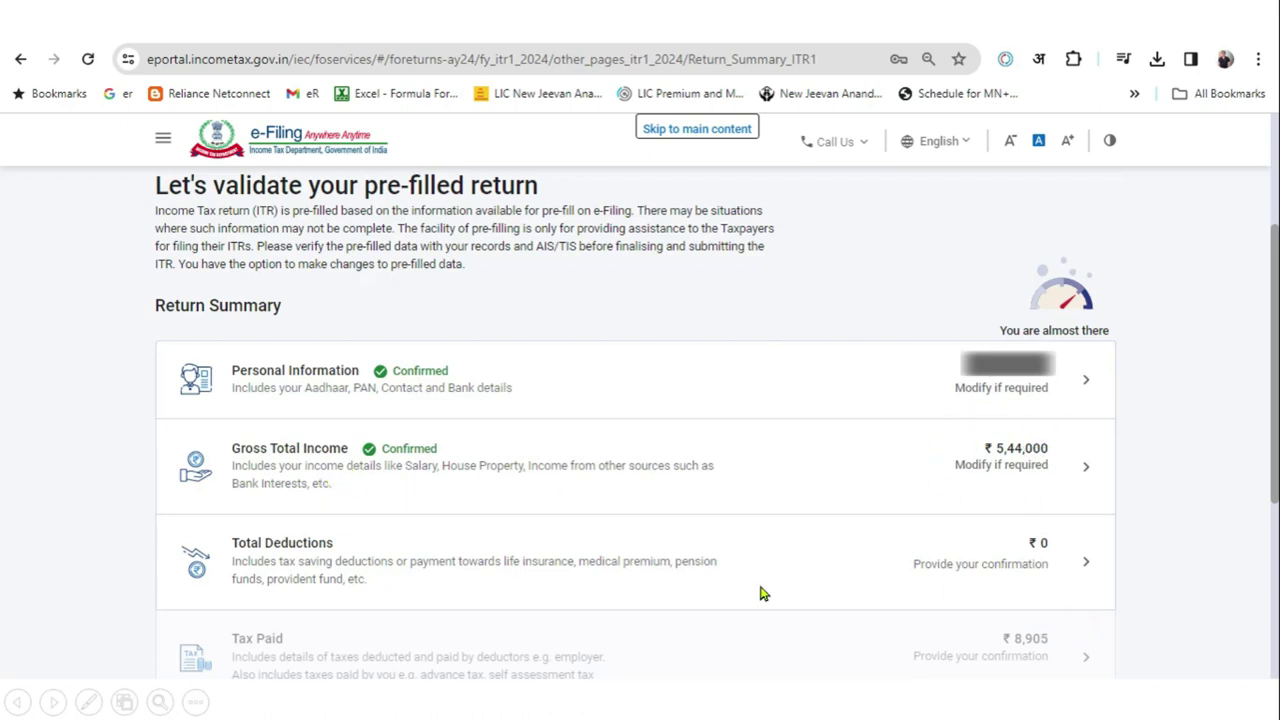
- Open the Total Deductions section and claim a deduction of ₹50,000 under Section 80C
click(918, 562)
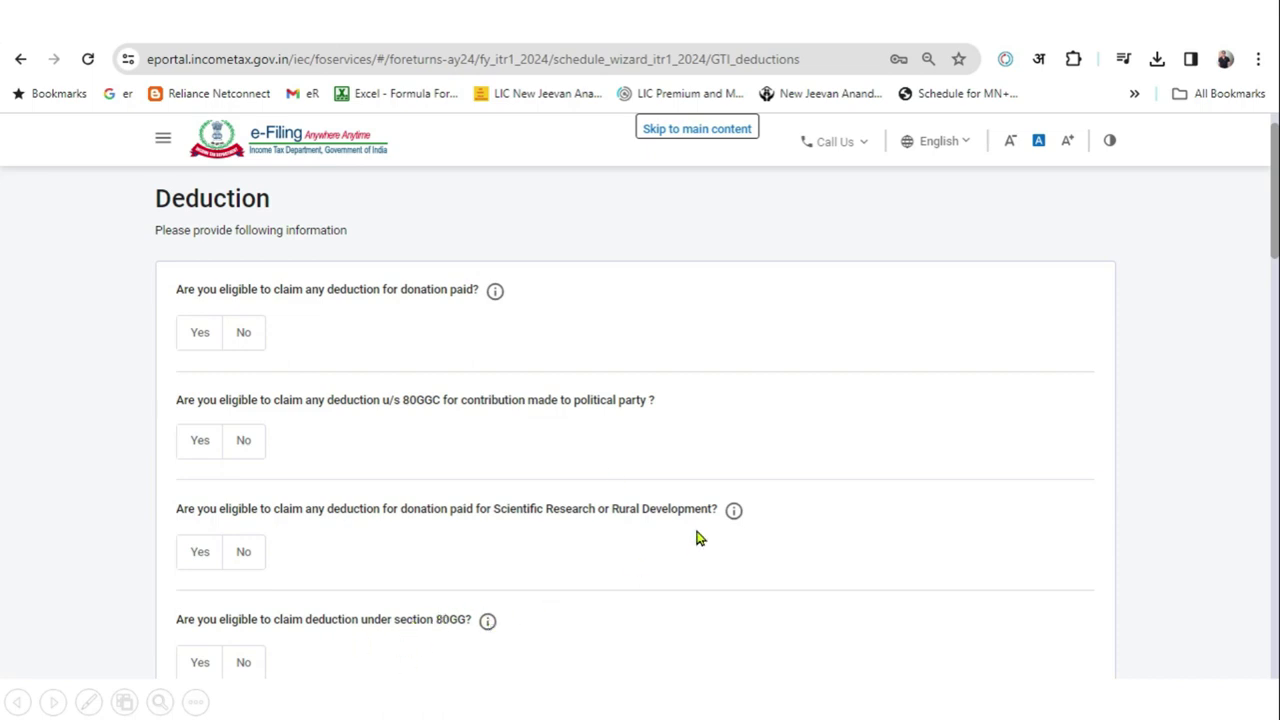
scroll(699, 538, down, 8)
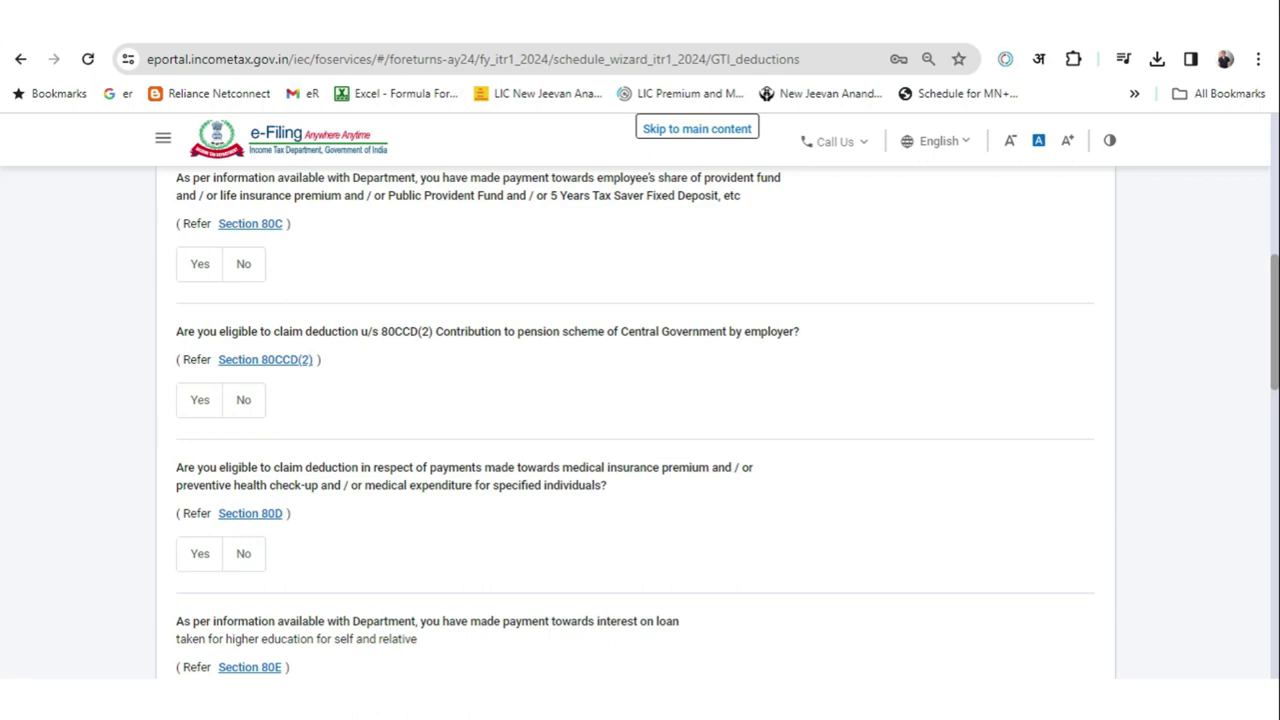
click(203, 270)
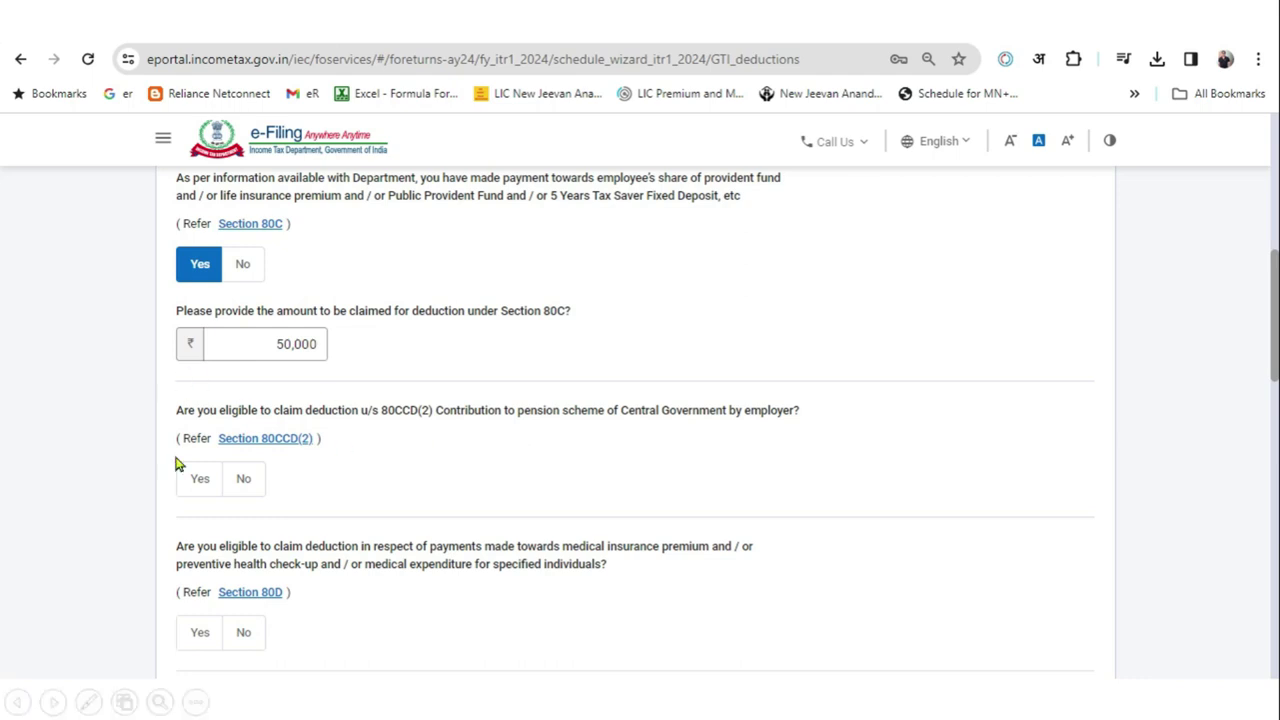
- Answer Yes to the Section 80TTA deduction and No to any other deduction, and submit the deduction questions
scroll(628, 455, down, 4)
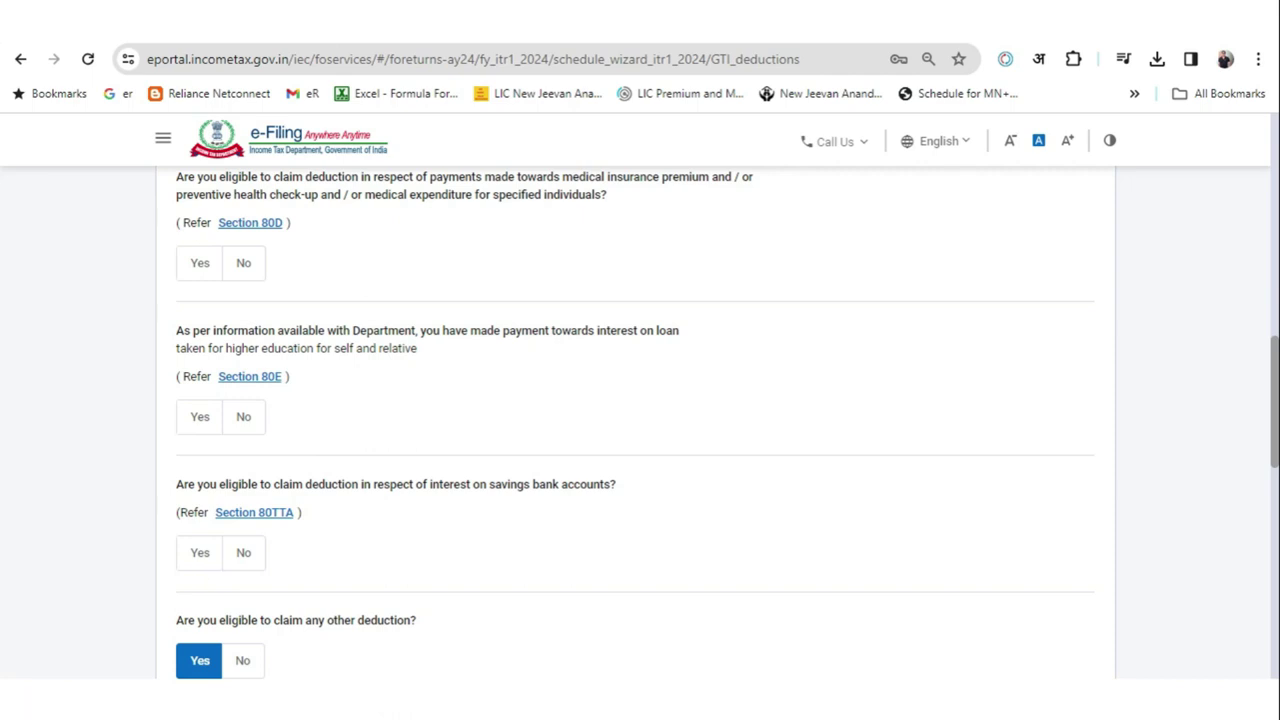
click(205, 558)
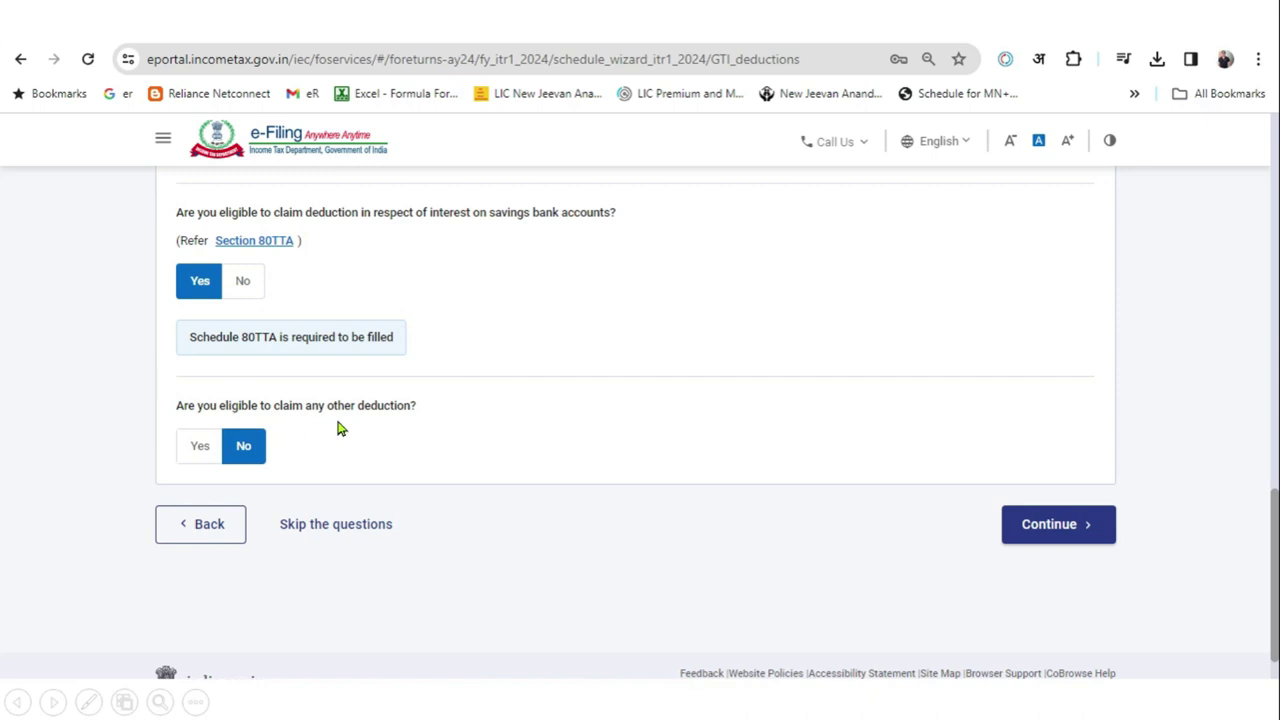
click(1040, 528)
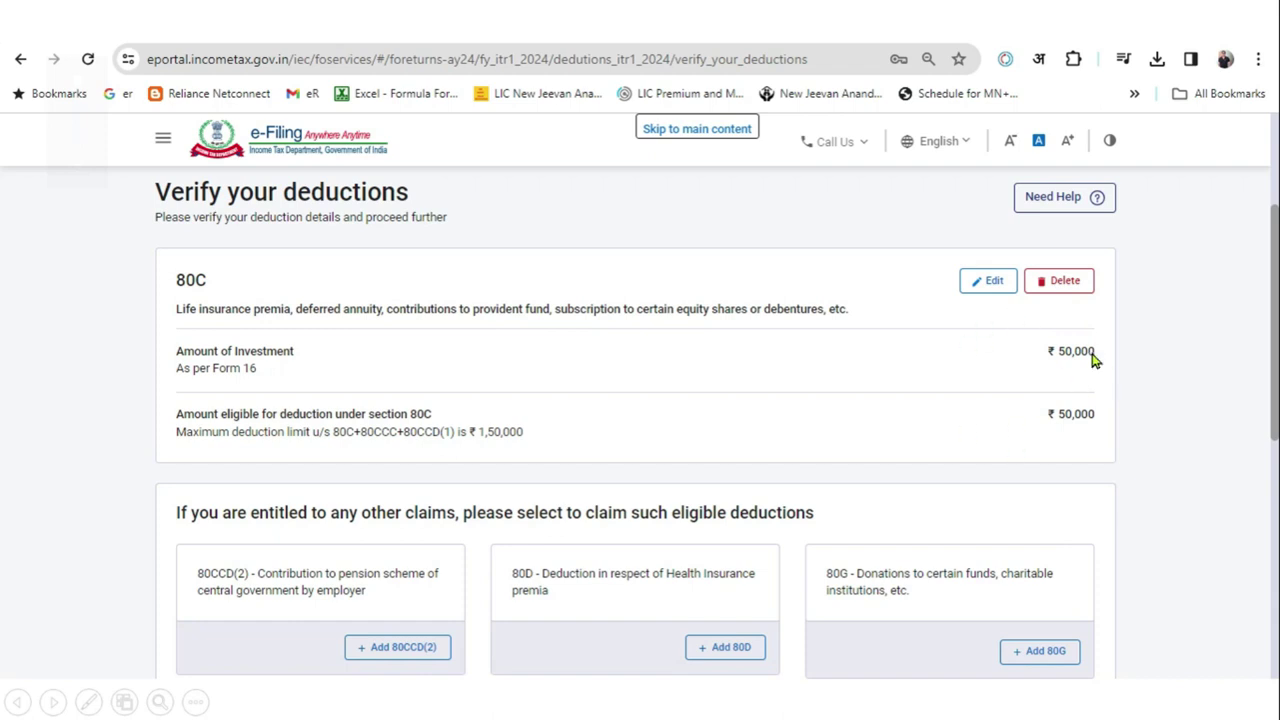
- Add an 80TTA deduction of ₹5,000 for interest on savings bank accounts and confirm the deductions
scroll(1199, 395, down, 3)
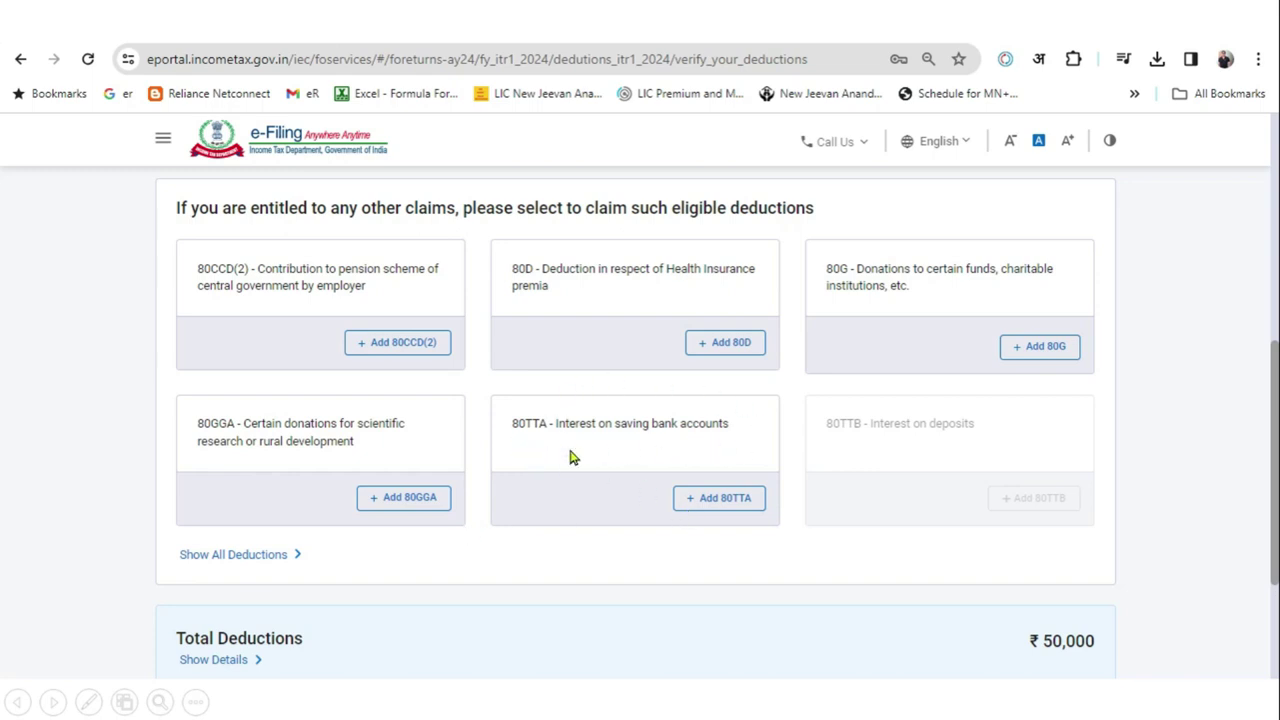
click(720, 509)
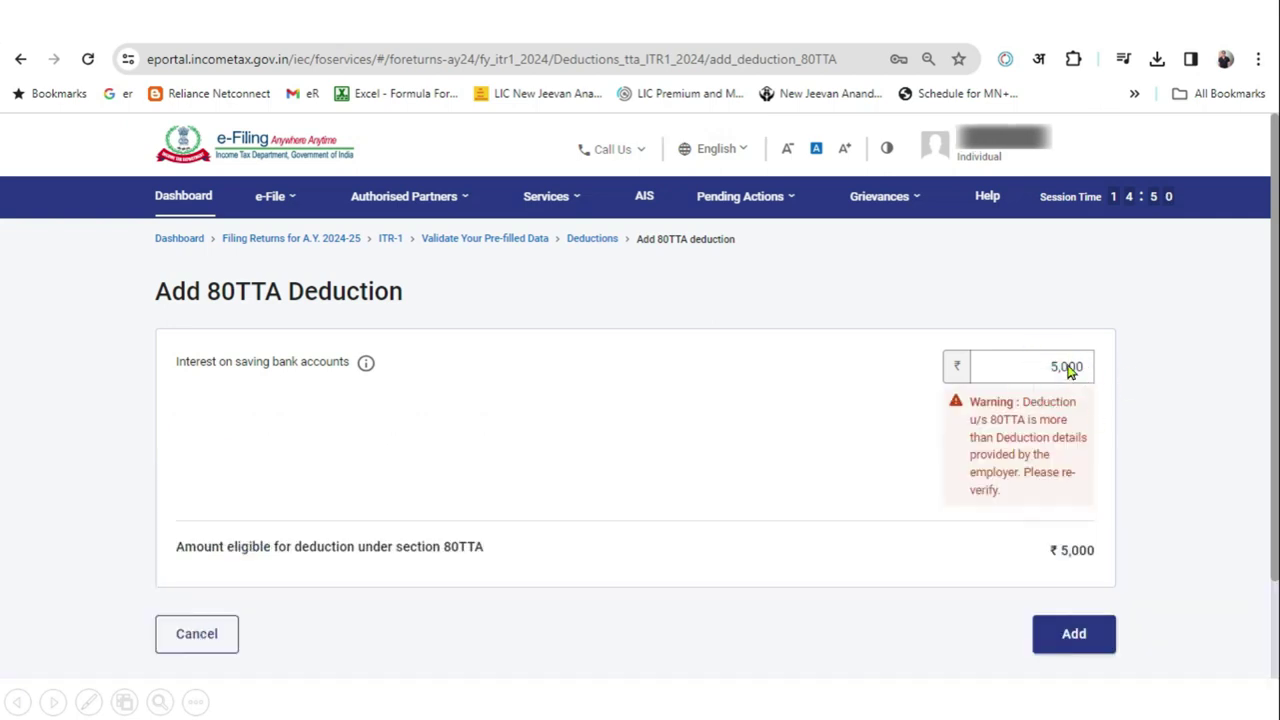
click(1070, 637)
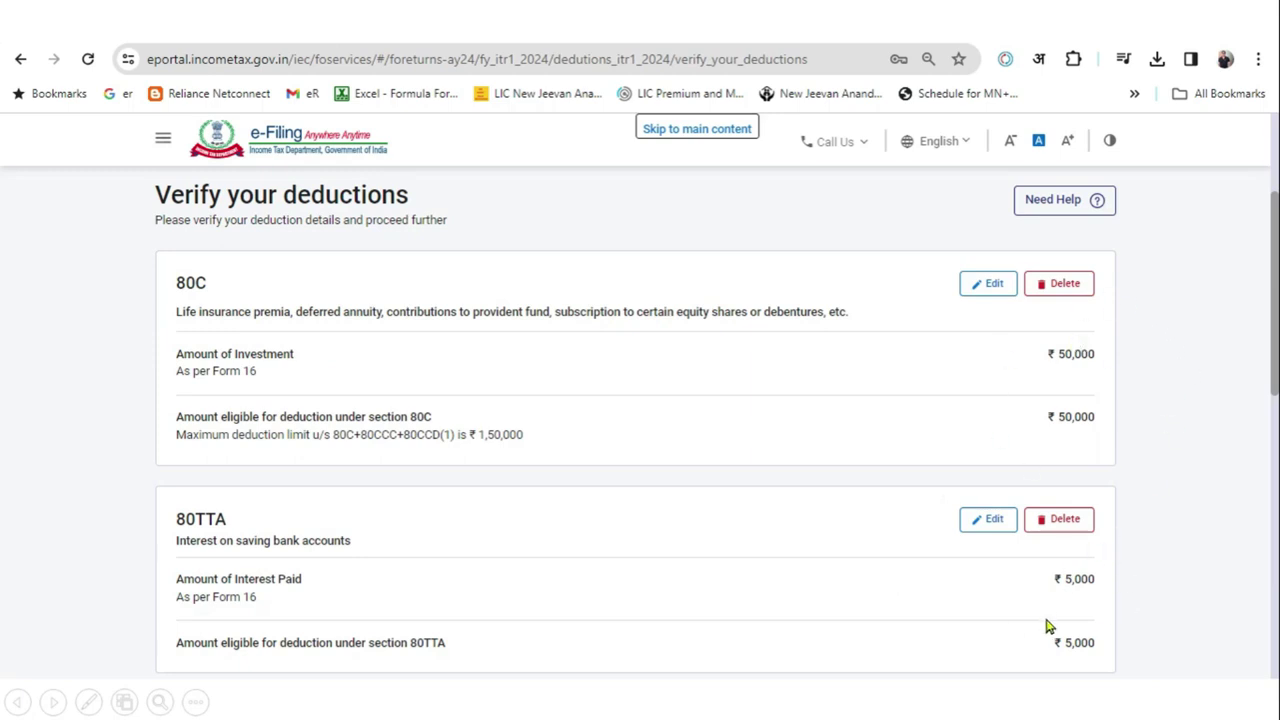
scroll(1100, 575, down, 10)
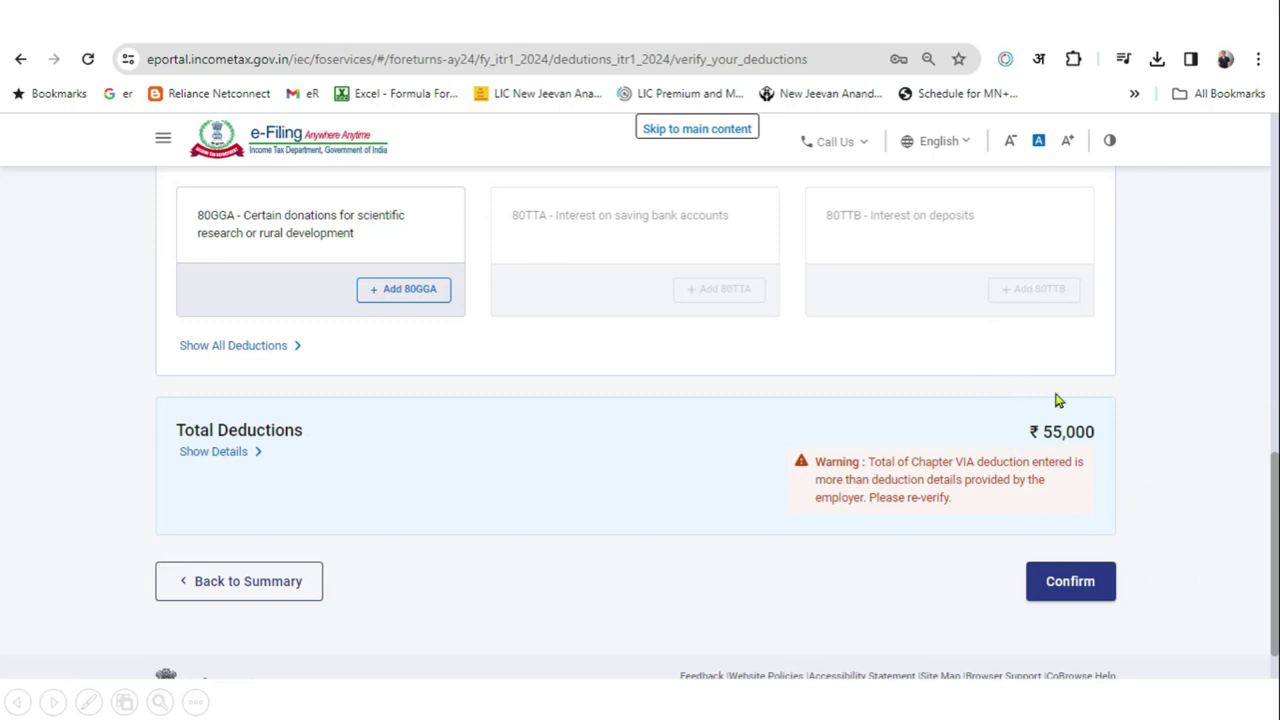
click(1088, 588)
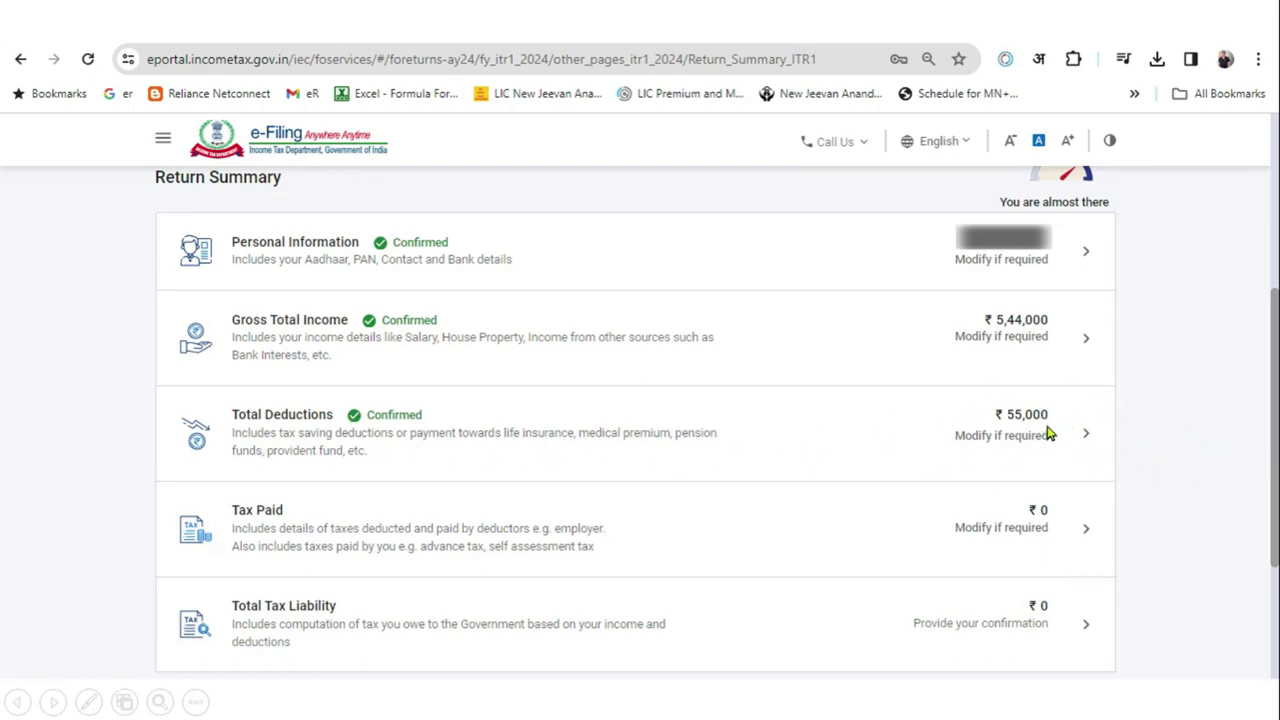
- Open the Tax Paid section, check the TDS, TCS and advance tax details, and confirm the section
click(787, 540)
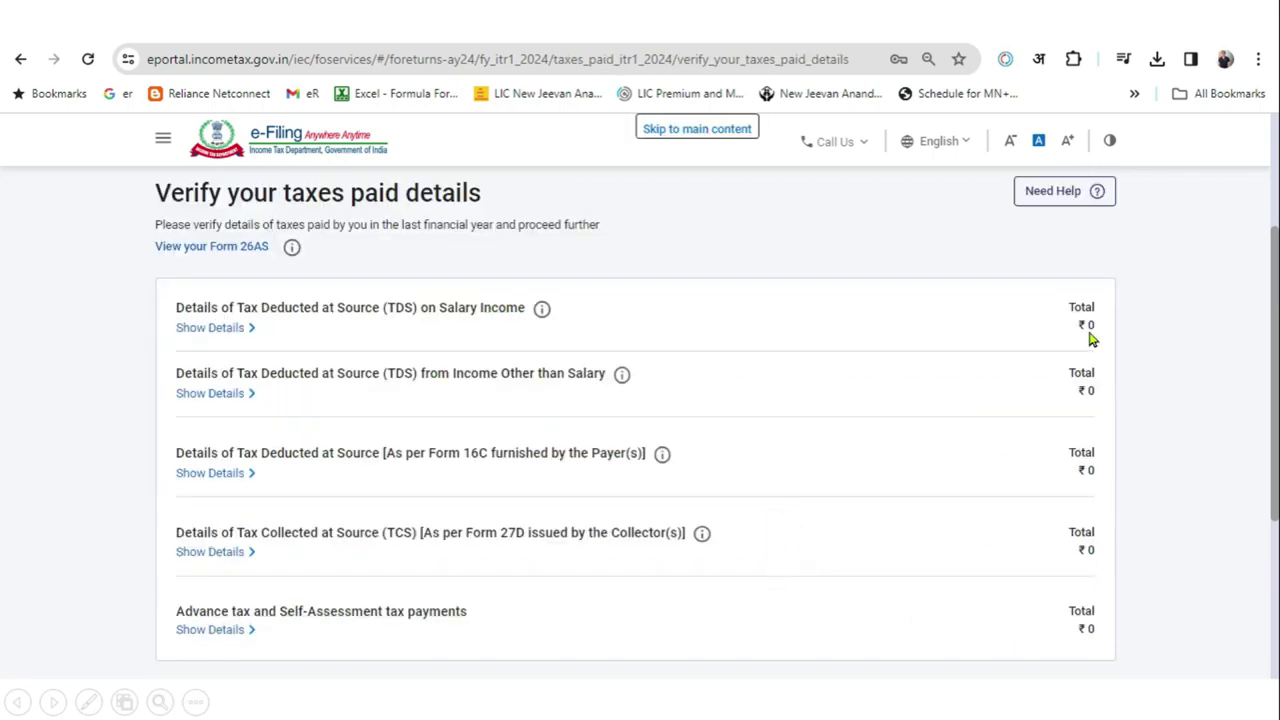
scroll(1128, 482, down, 3)
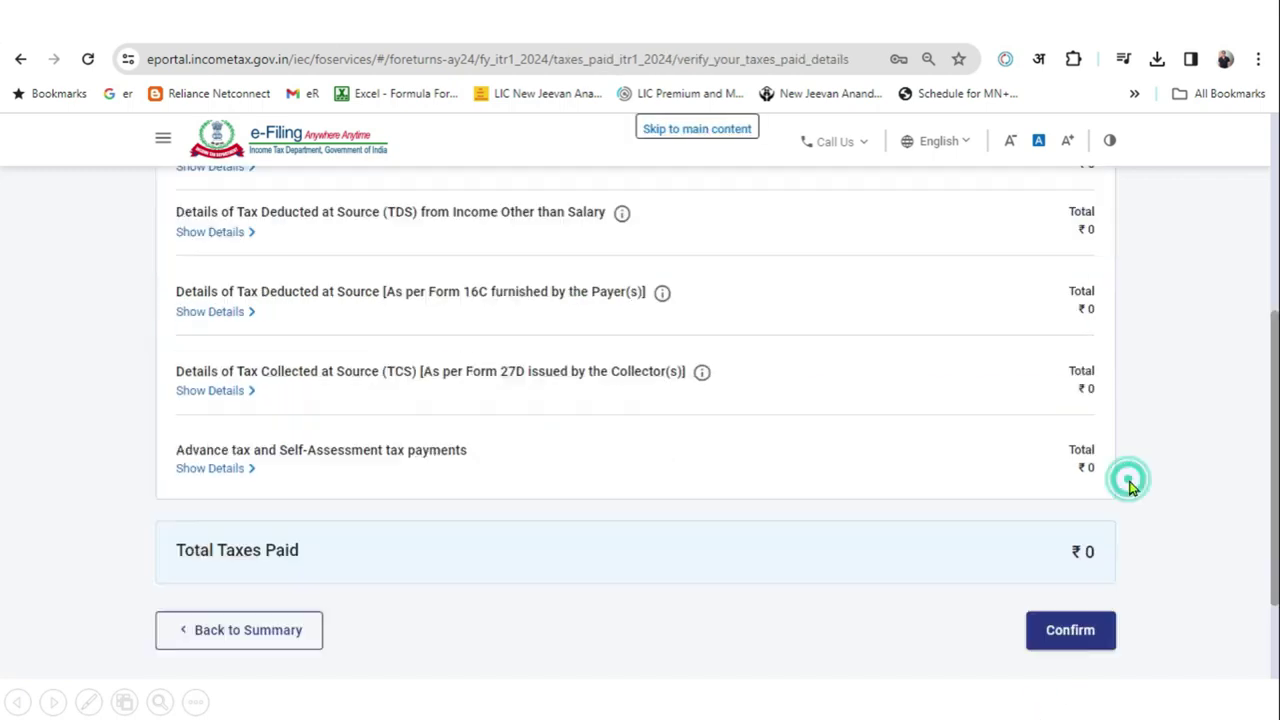
click(1063, 630)
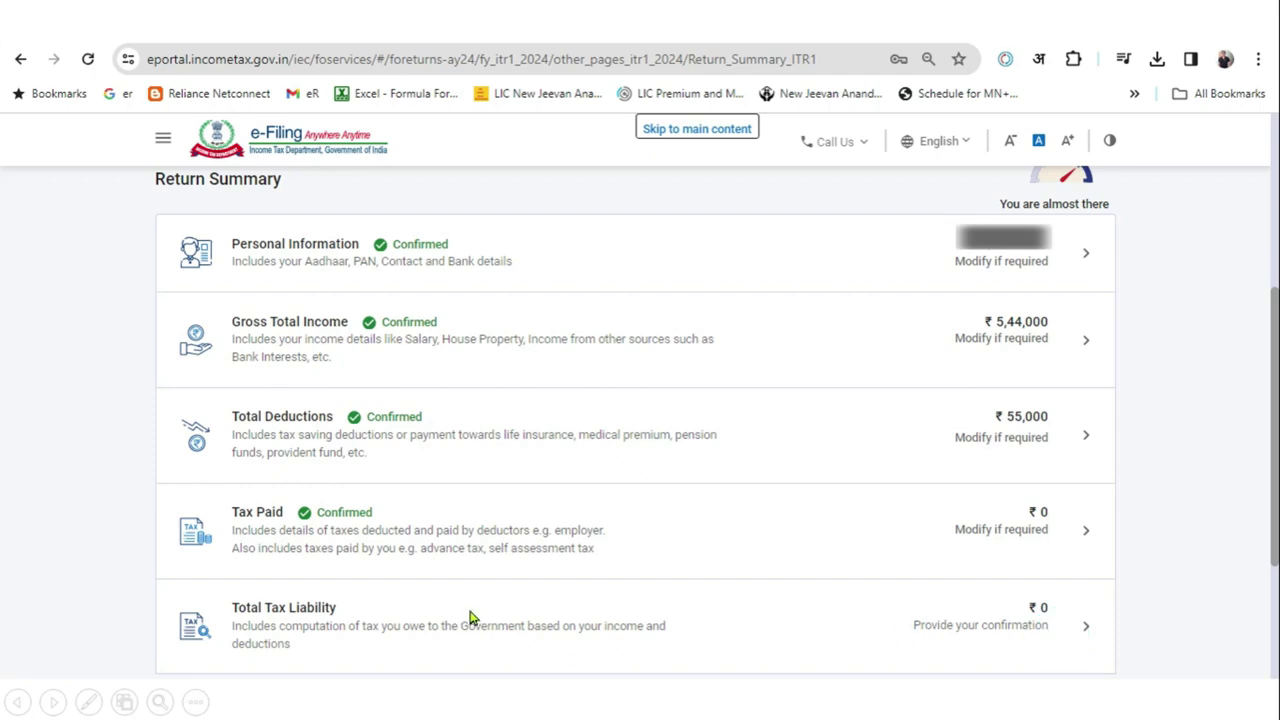
- Open the Total Tax Liability section, review the tax calculation, rebate, interest and fees, and confirm the section
click(842, 632)
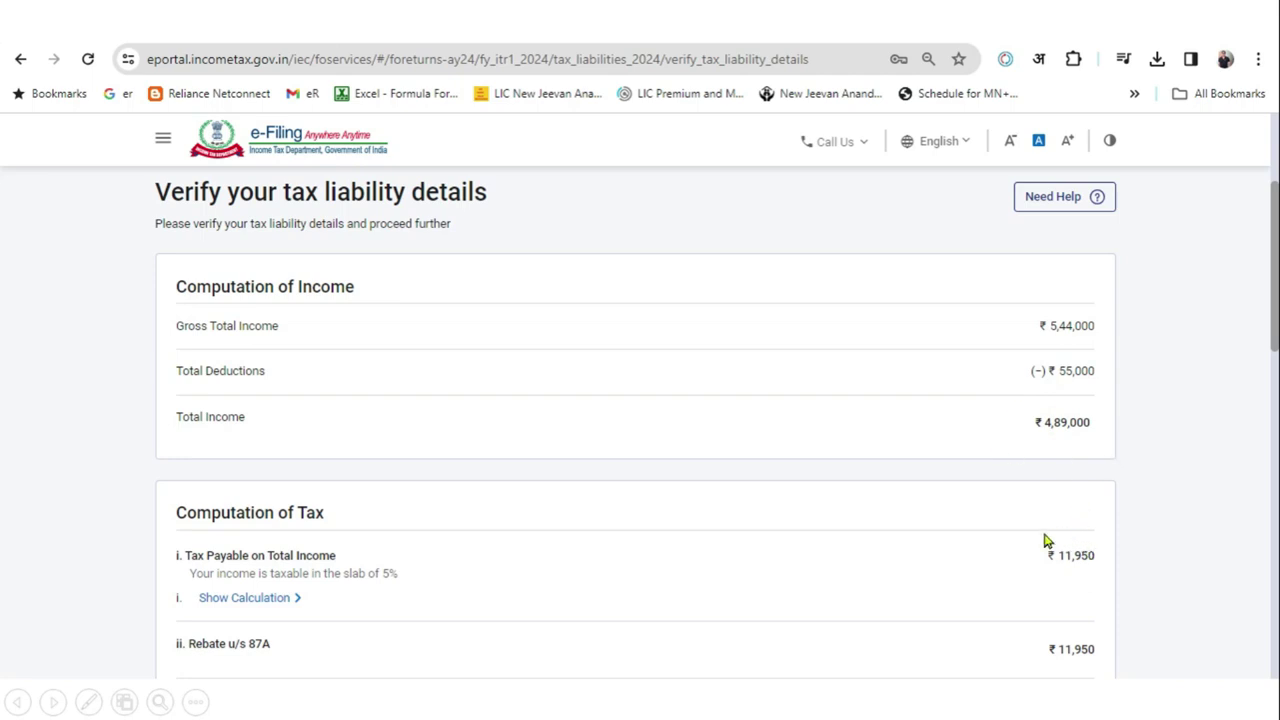
click(1145, 462)
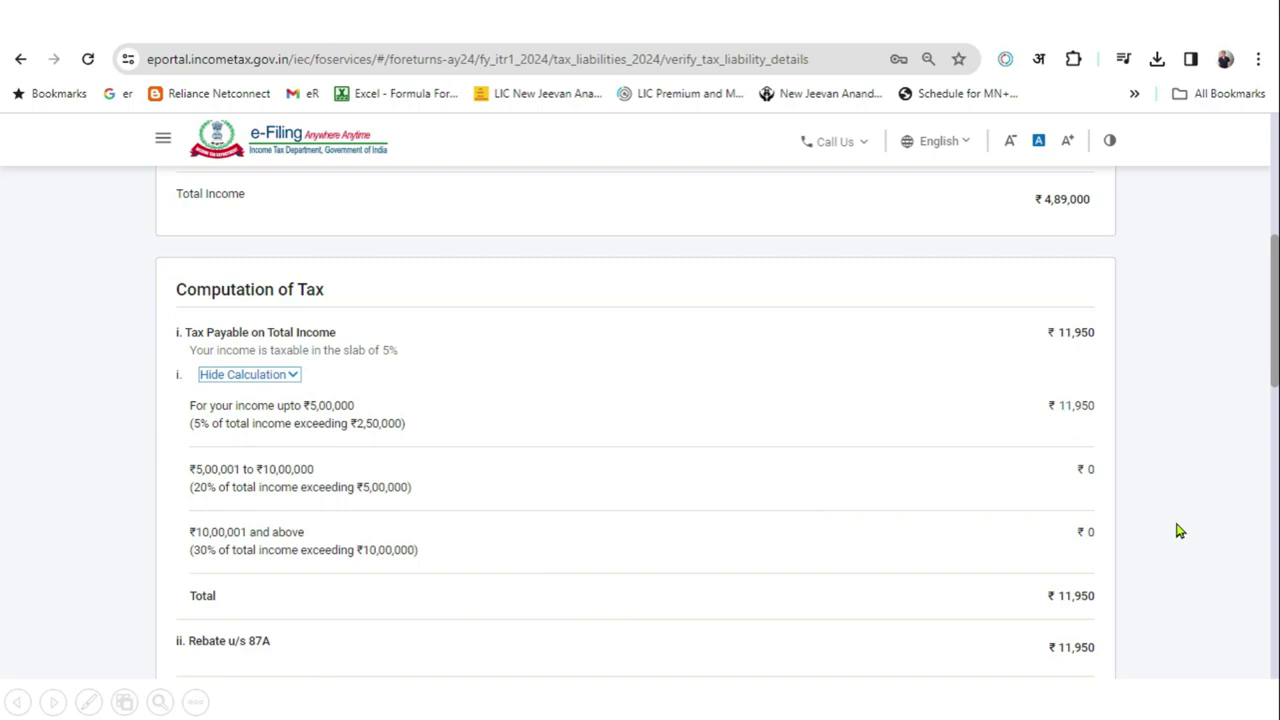
scroll(1177, 525, down, 2)
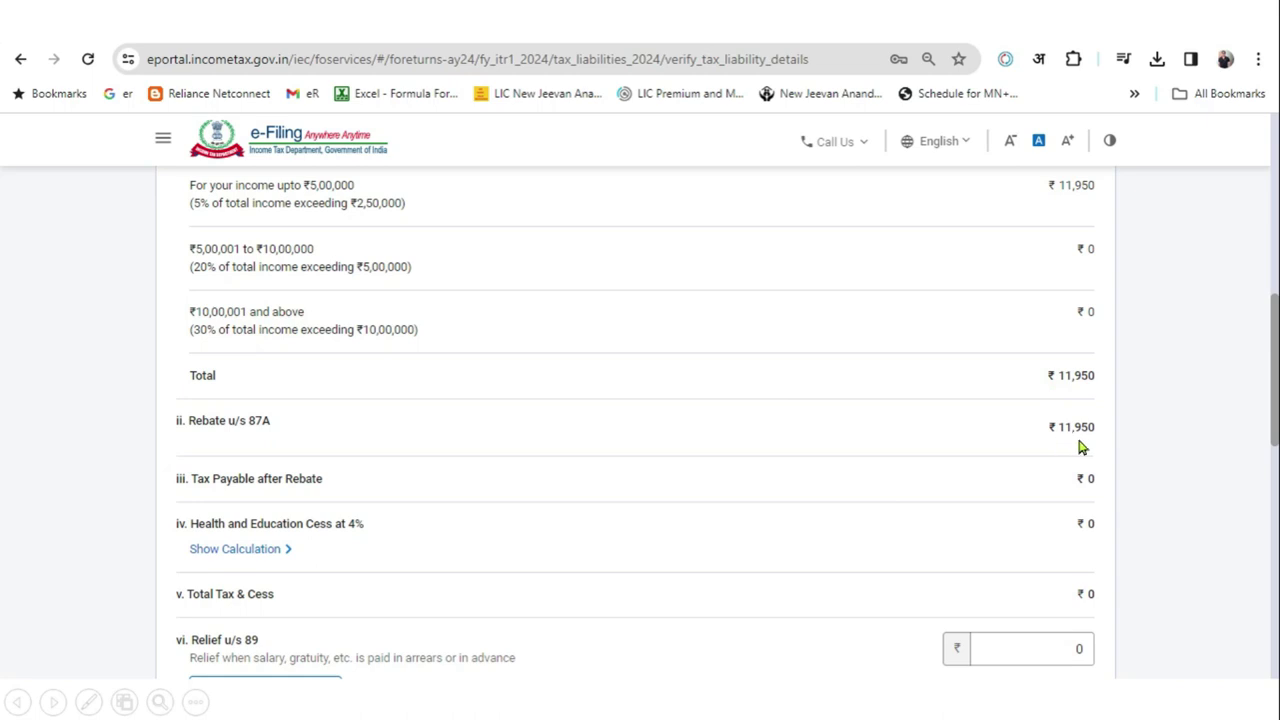
scroll(1150, 437, down, 8)
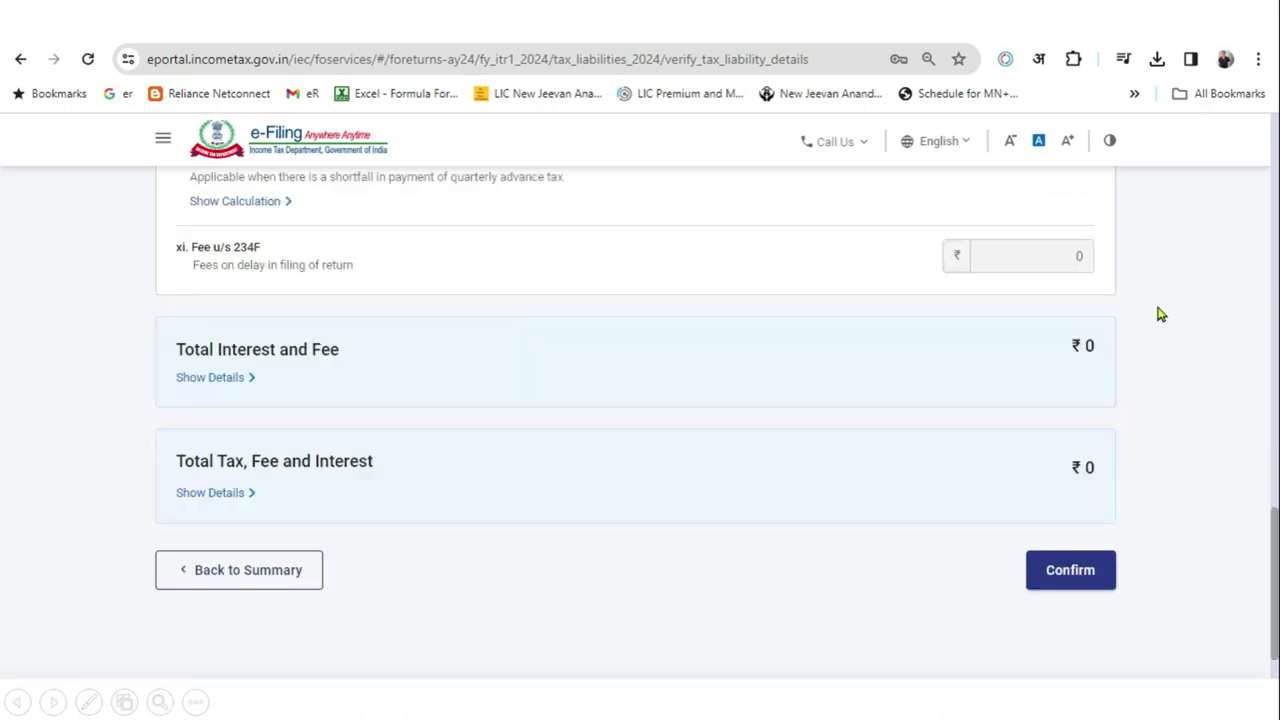
click(1070, 570)
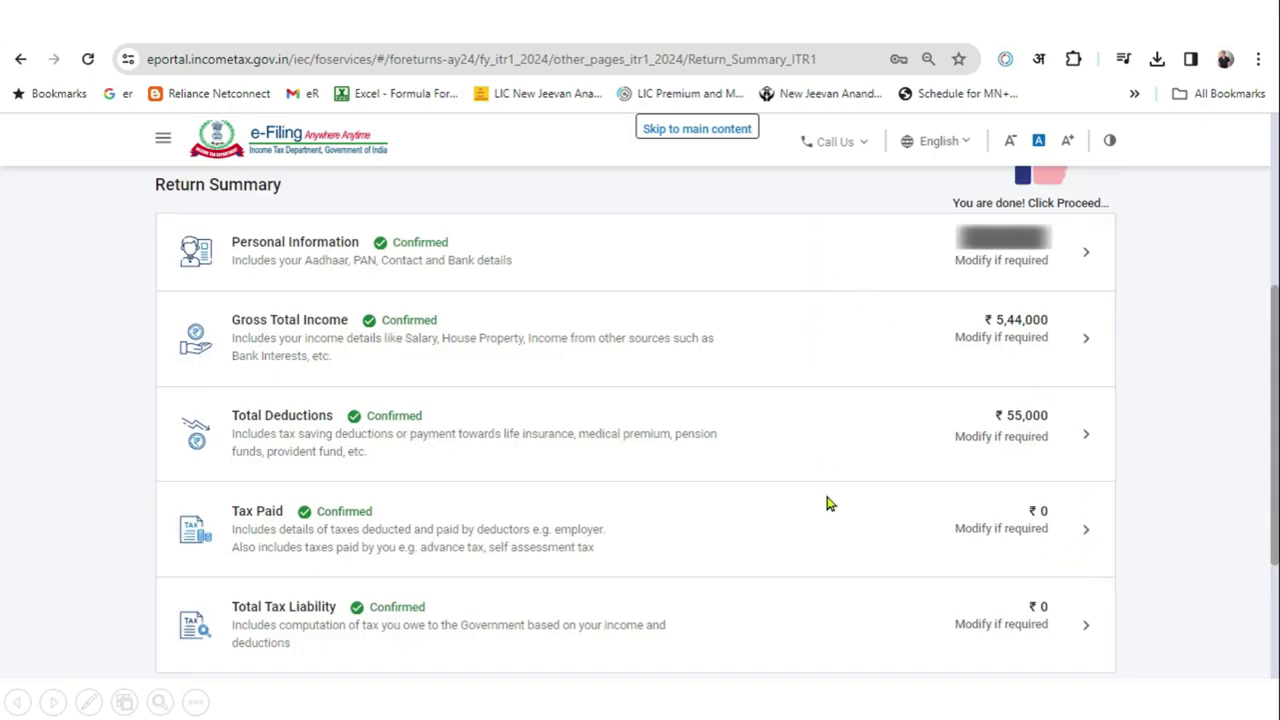
- Proceed from the return summary, check the taxable income and amount payable, and continue to the return preview declaration
scroll(1208, 340, down, 3)
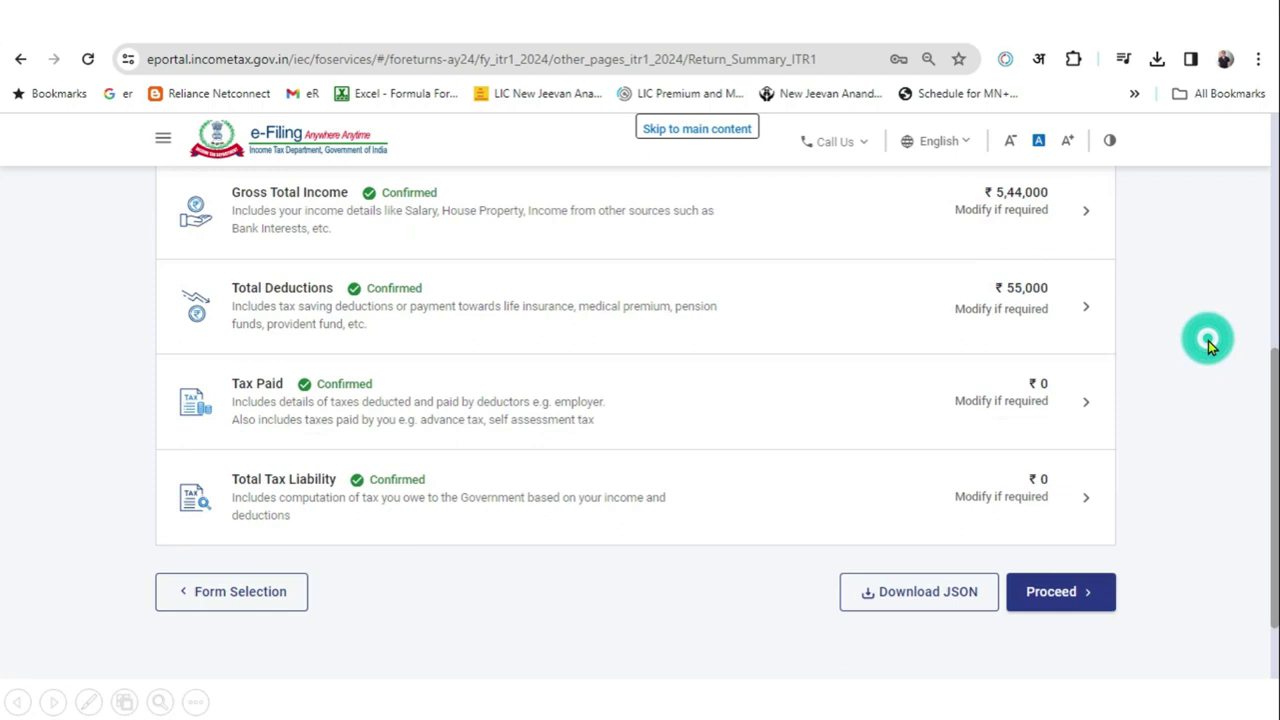
click(1062, 587)
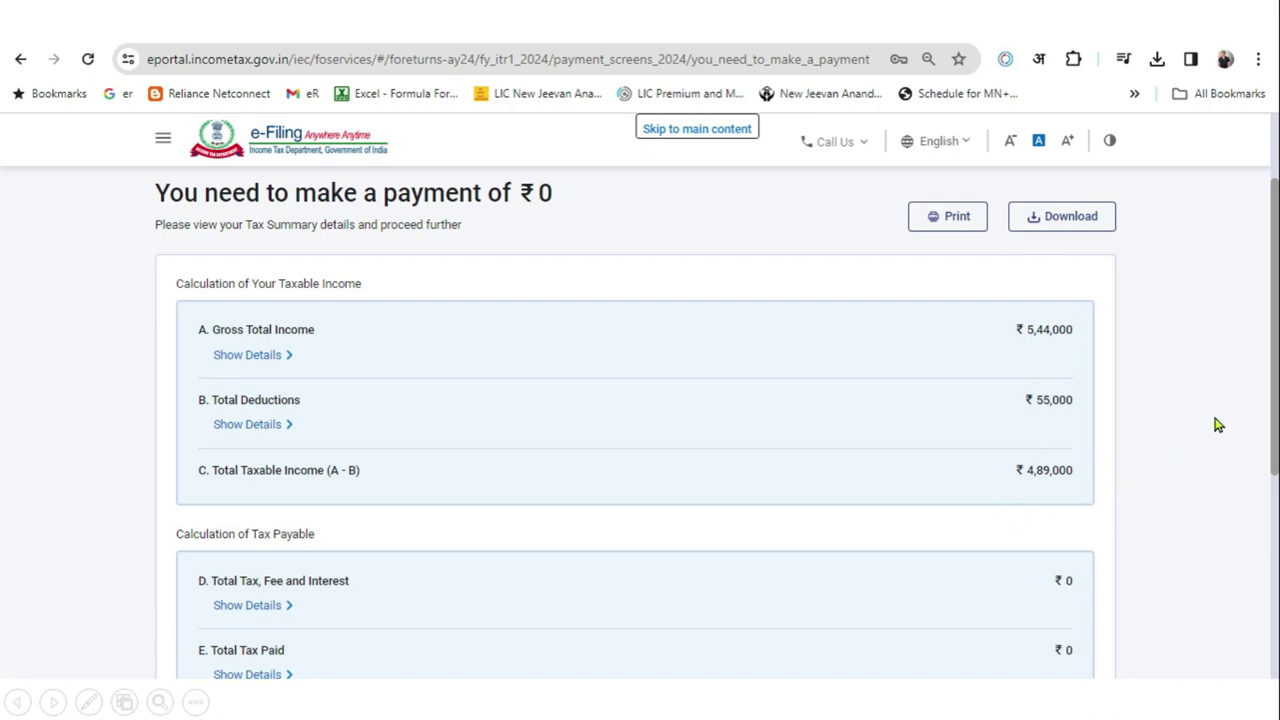
scroll(1212, 411, down, 3)
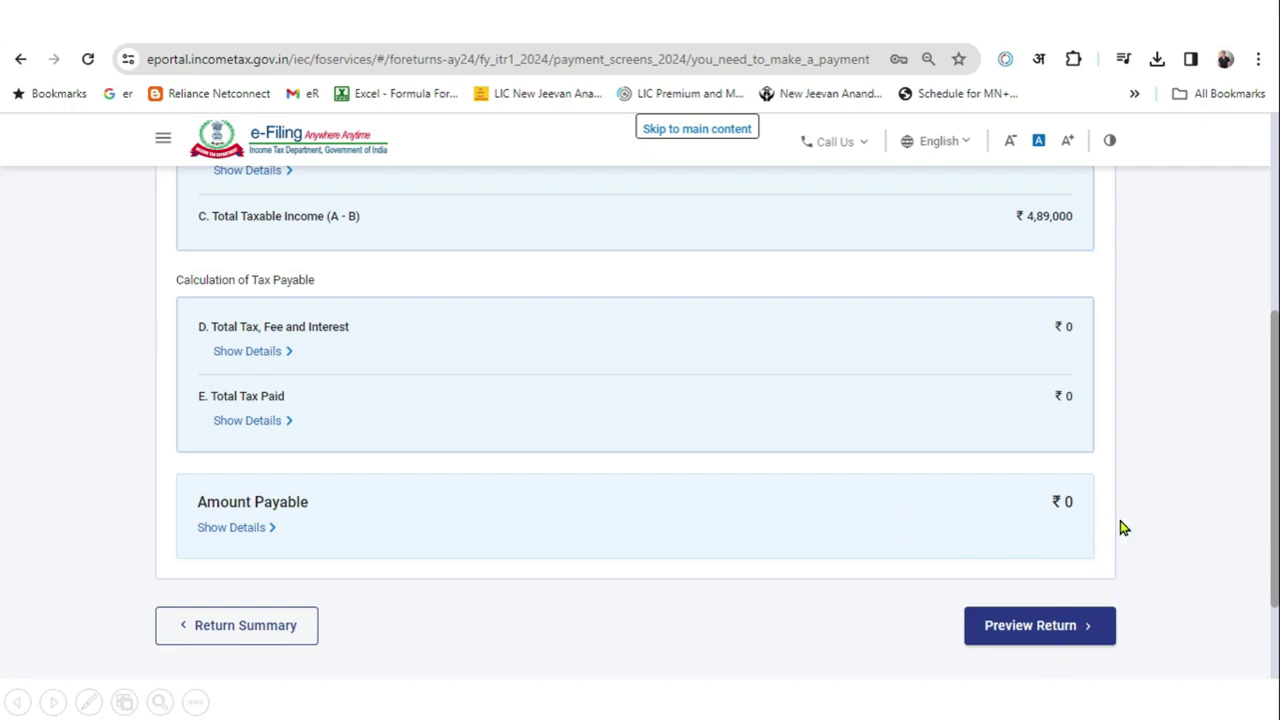
click(1095, 630)
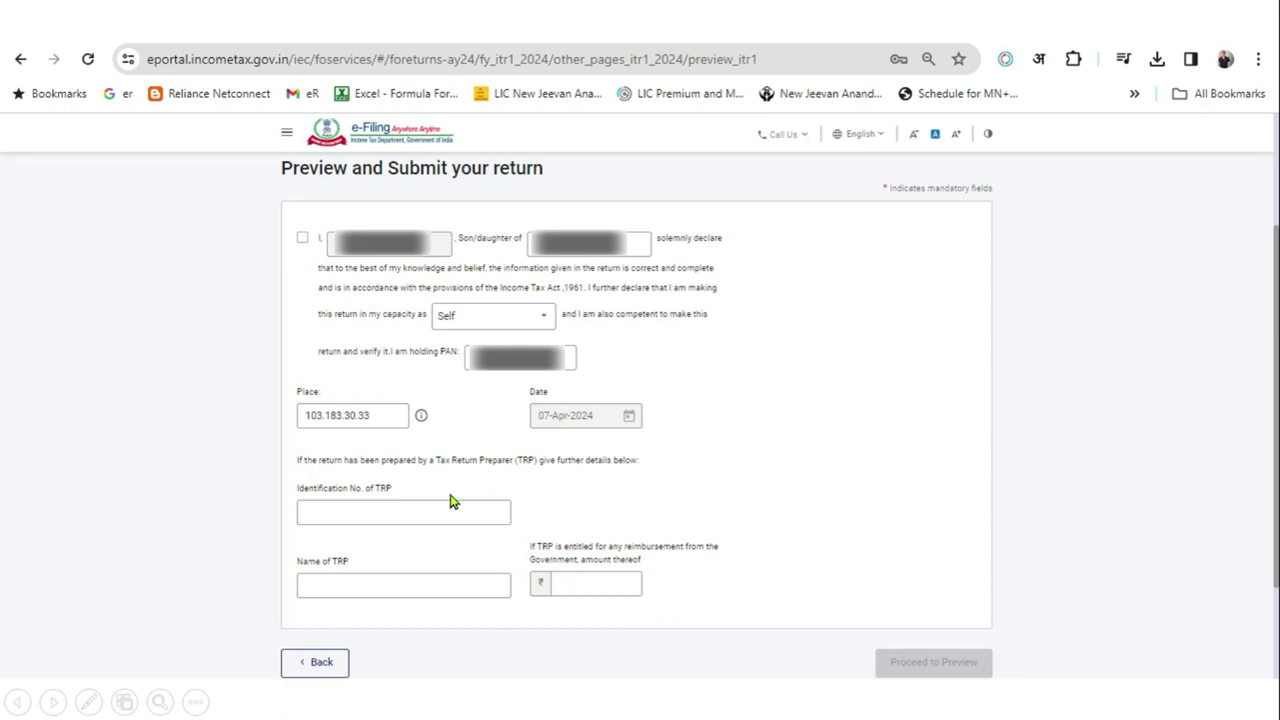
- Accept the declaration in the capacity of Self, generate the ITR-1 preview, and review it through to the verification section
click(302, 240)
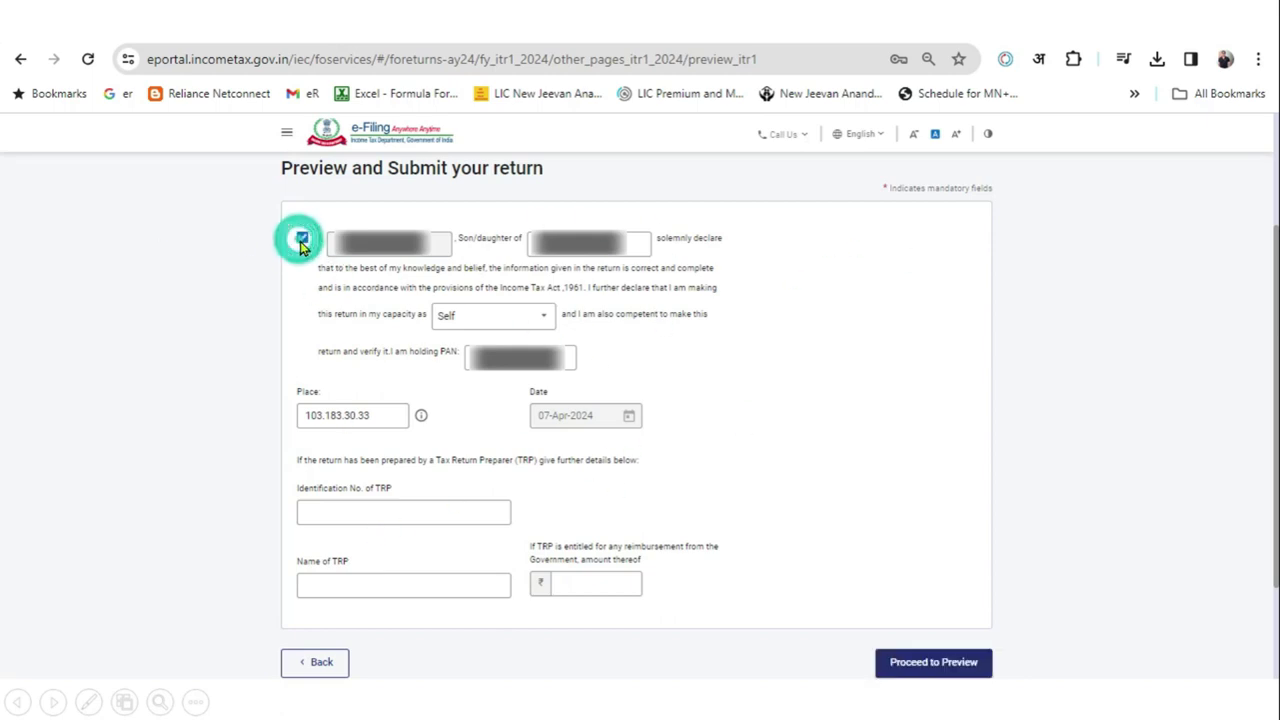
click(910, 664)
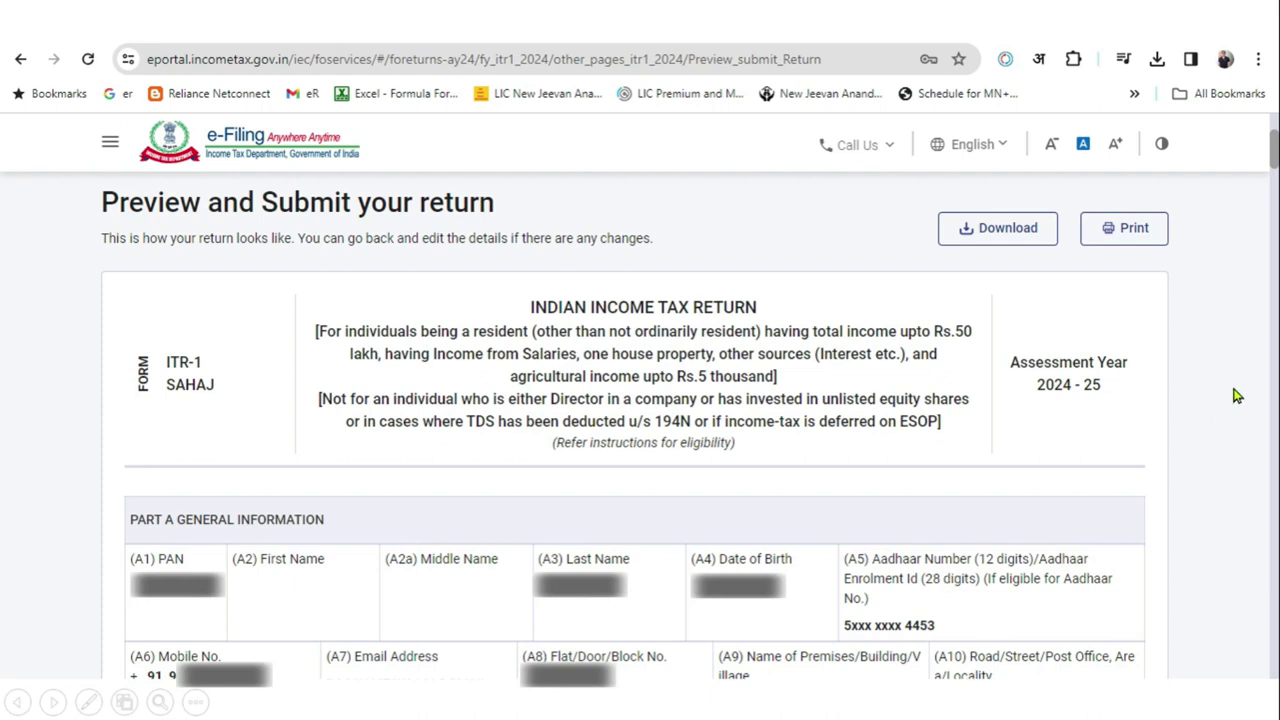
scroll(1234, 390, down, 20)
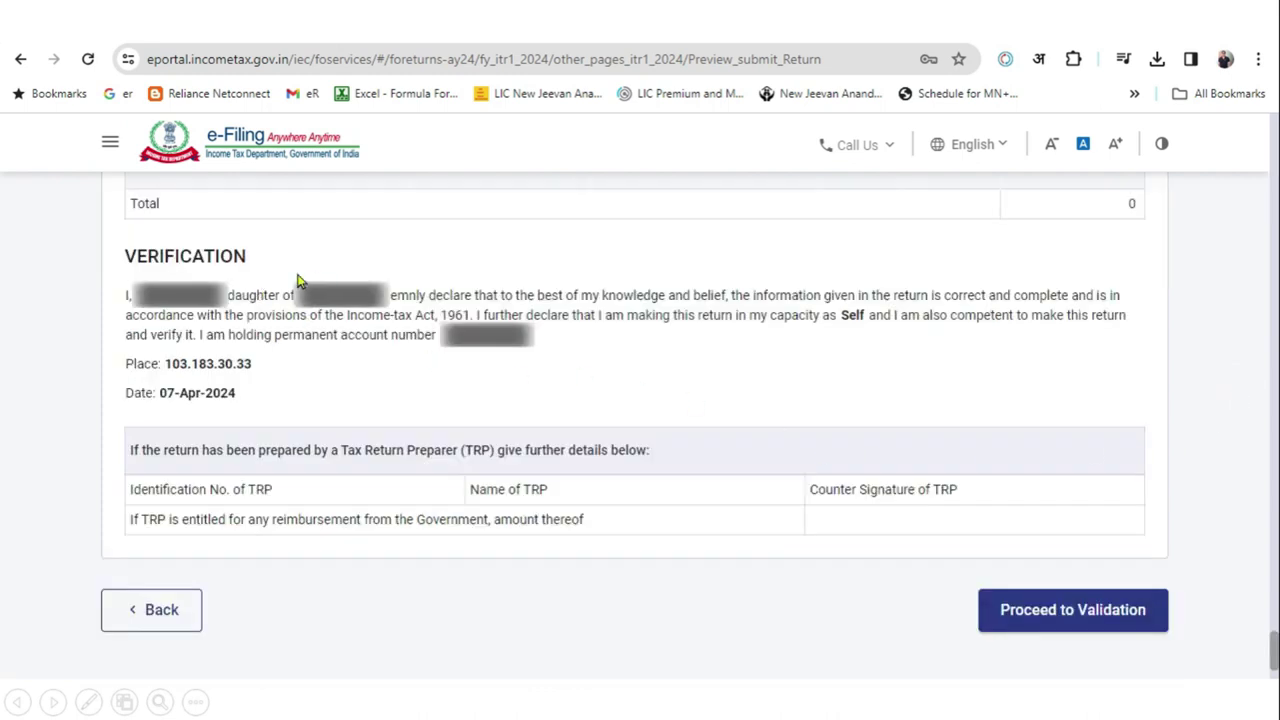